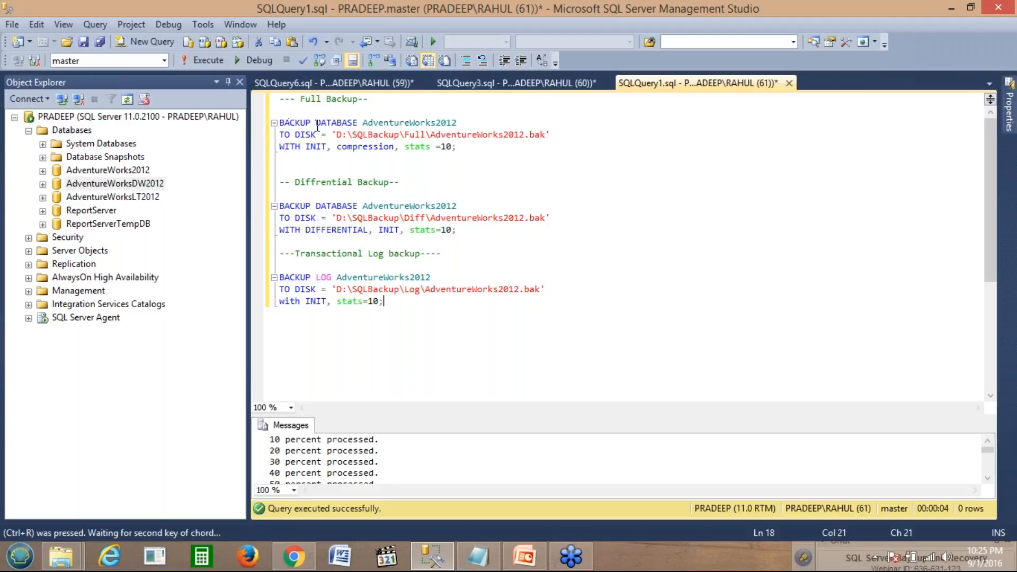
Step: Select the AdventureWorks2012 database in Object Explorer
left_click(108, 170)
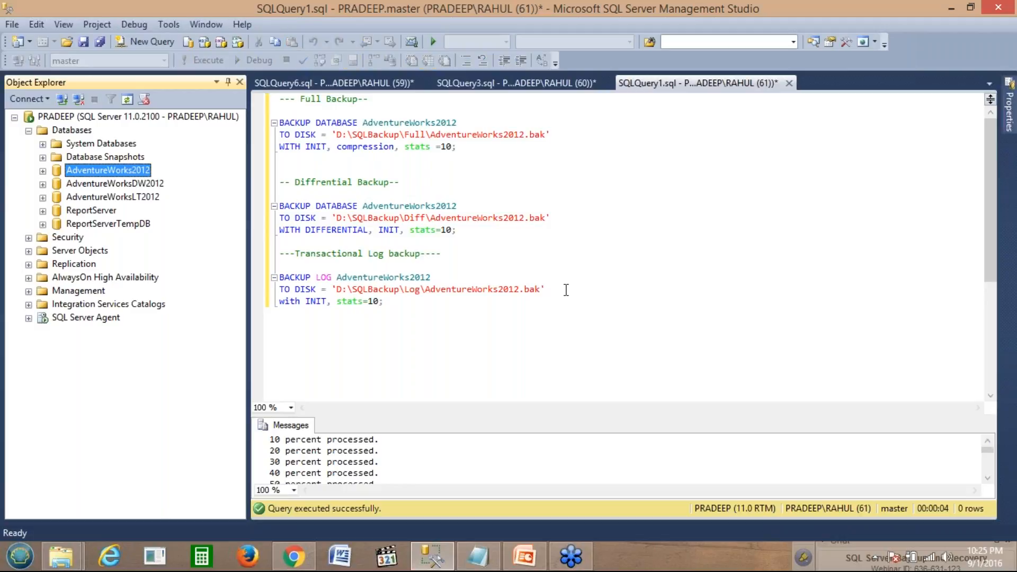
left_click(486, 154)
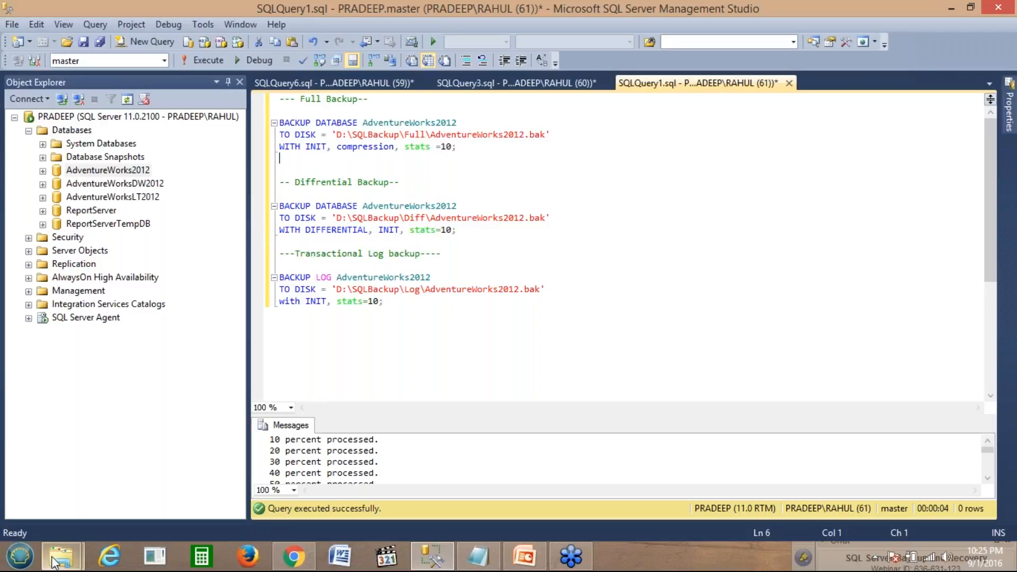
mouse_move(59, 560)
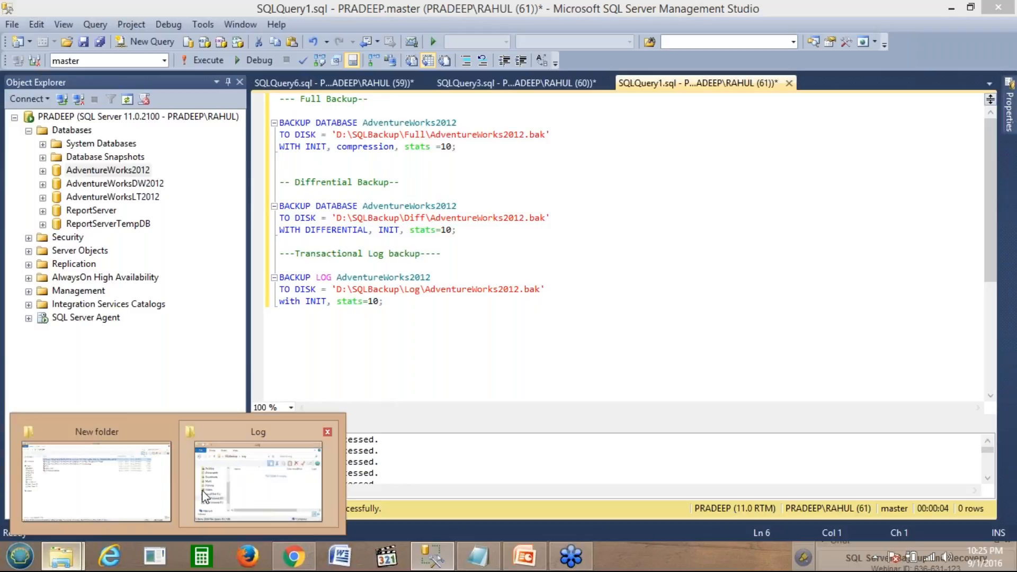
left_click(243, 494)
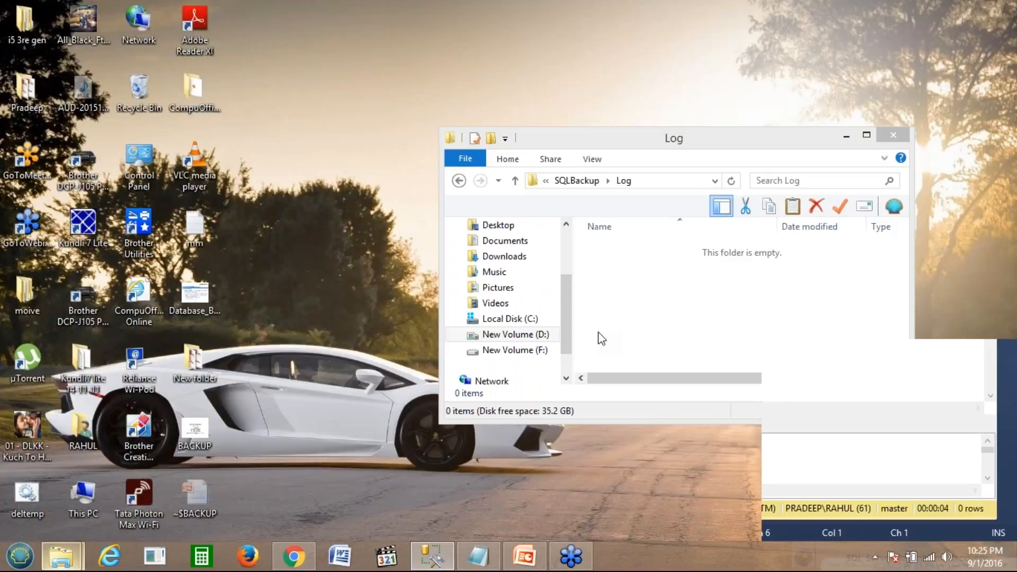
key("BackSpace")
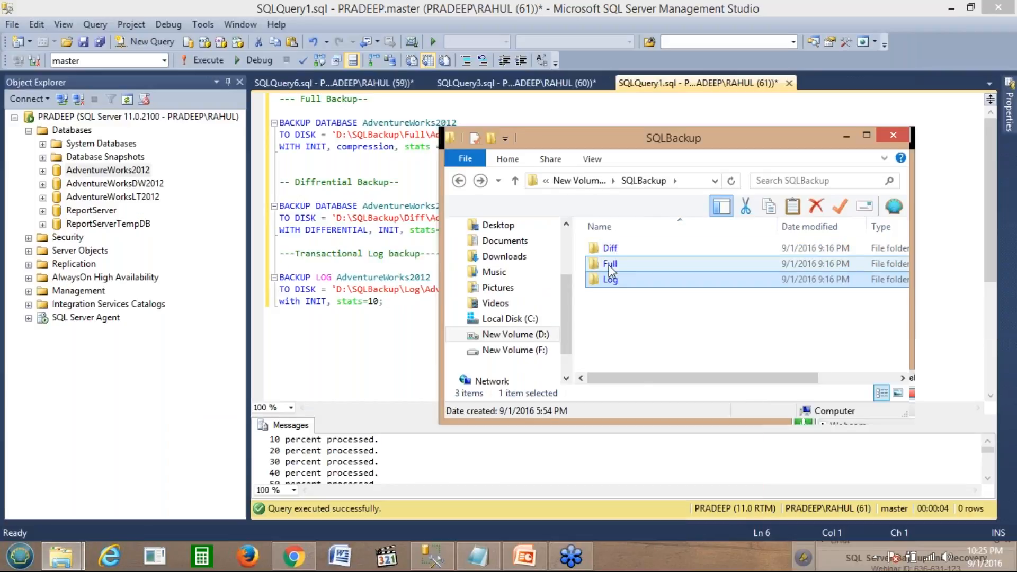
left_click(609, 264)
double_click(611, 268)
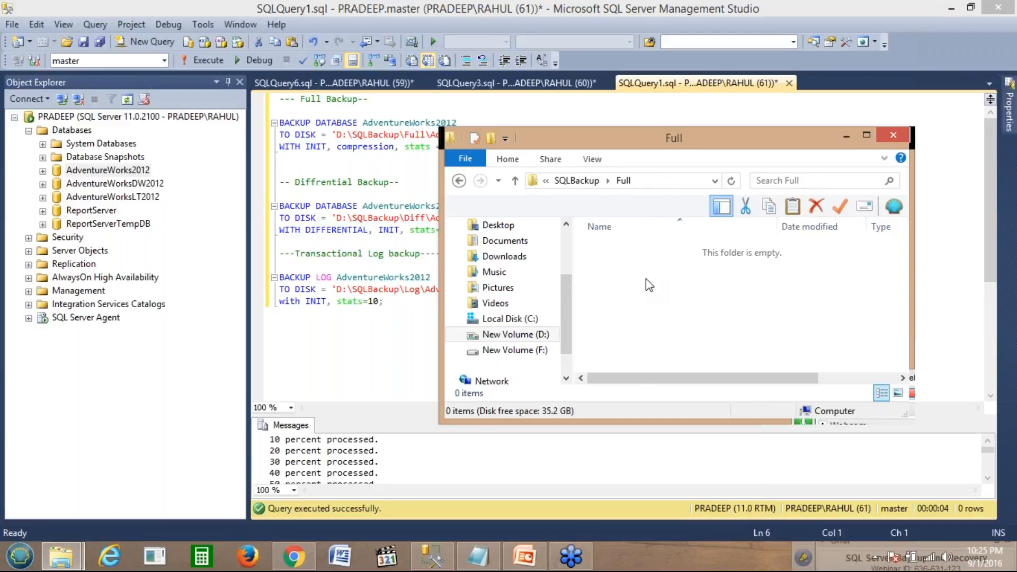
left_click(665, 181)
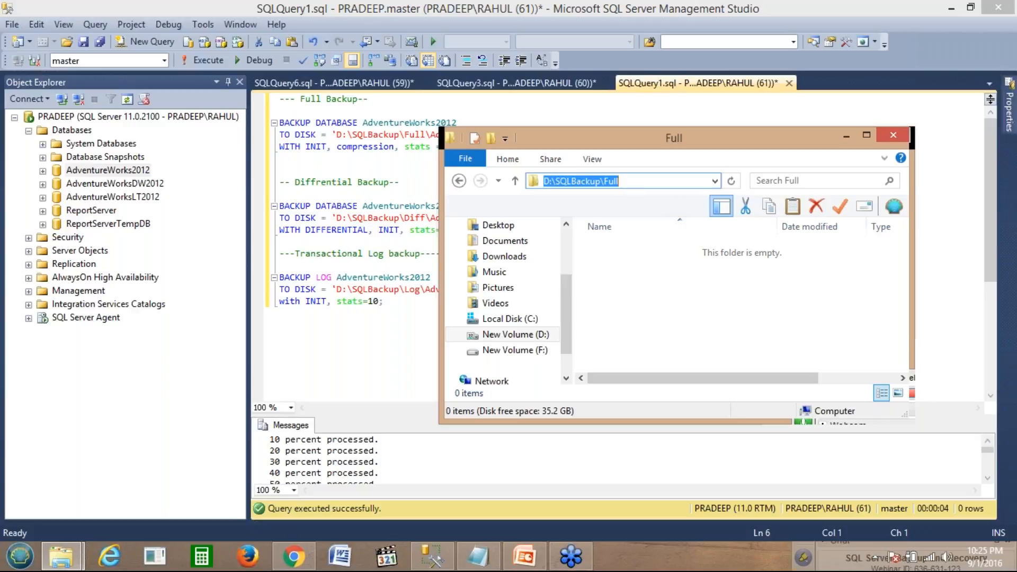
left_click(401, 166)
left_click(369, 149)
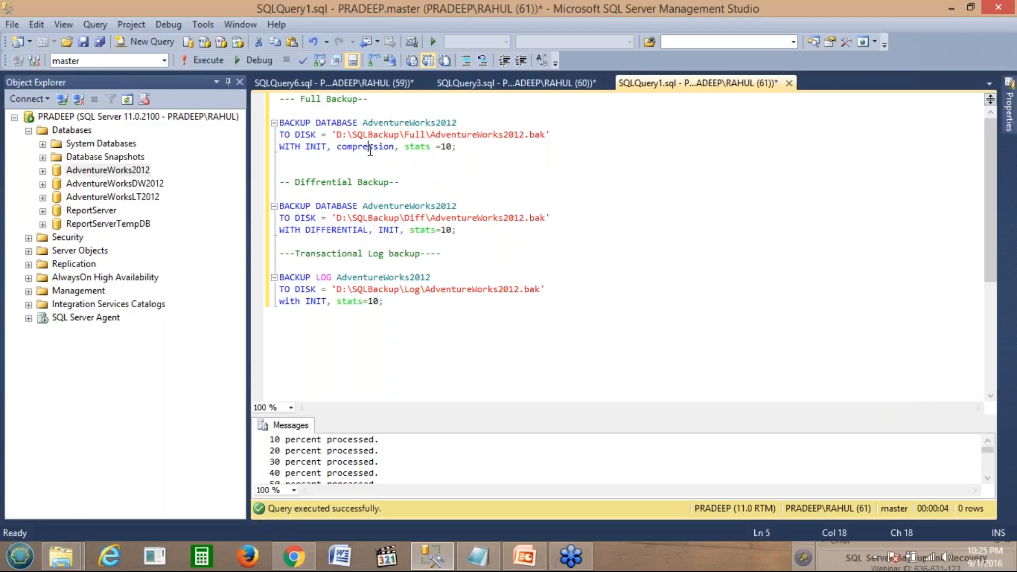
Step: Select the compressed Full Backup statement, parse it, and execute it
left_click(378, 150)
left_click_drag(340, 148, 396, 149)
left_click(396, 149)
left_click_drag(456, 148, 255, 100)
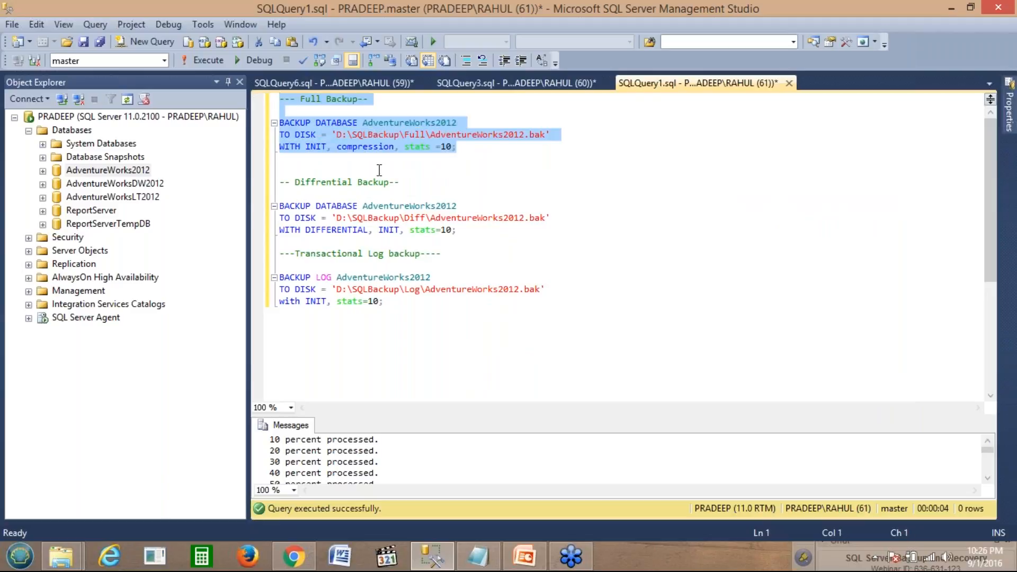
left_click(297, 62)
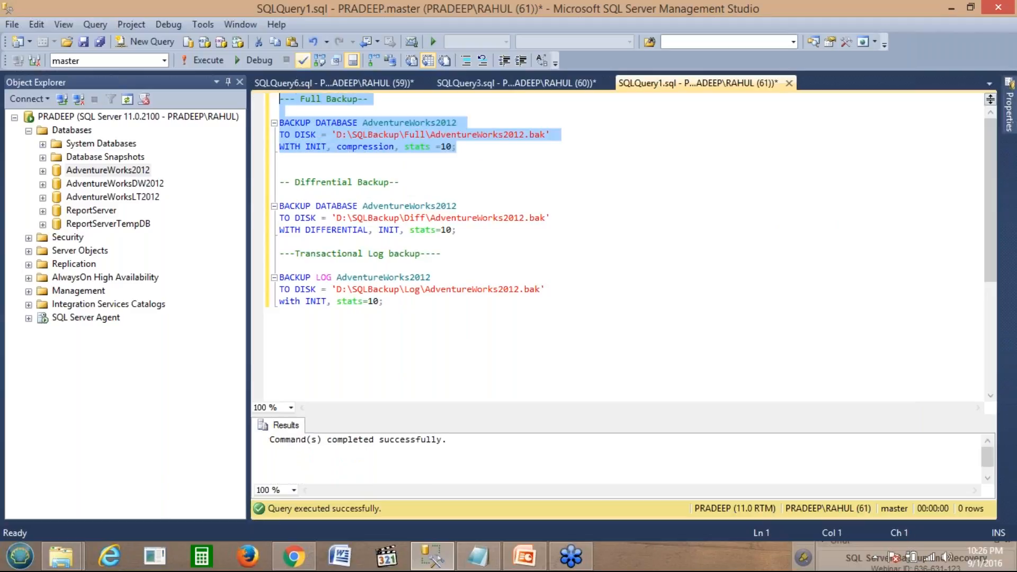
left_click(217, 62)
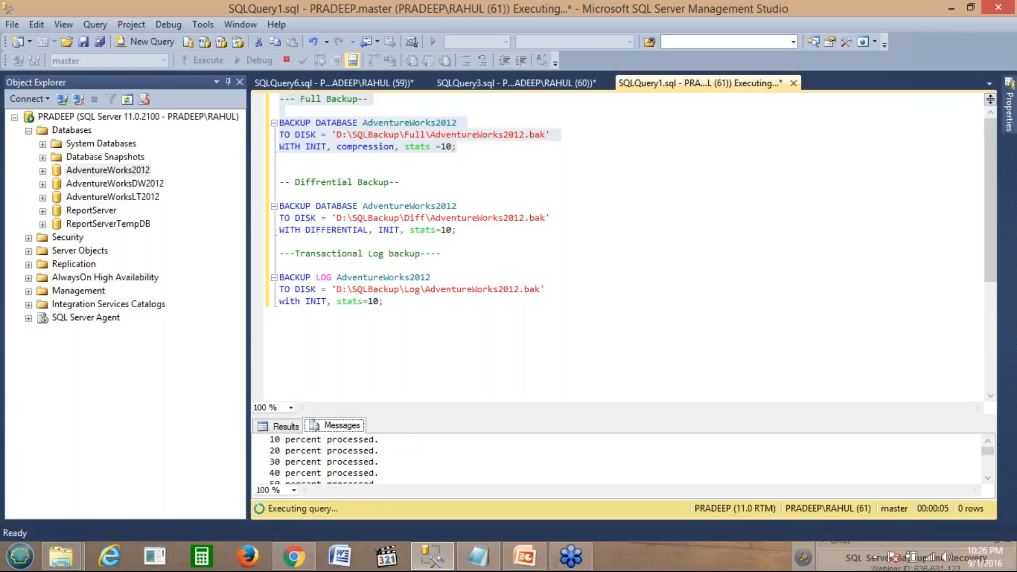
Step: Read the backup output messages and check AdventureWorks2012.bak in the Full folder
left_click_drag(401, 416, 402, 334)
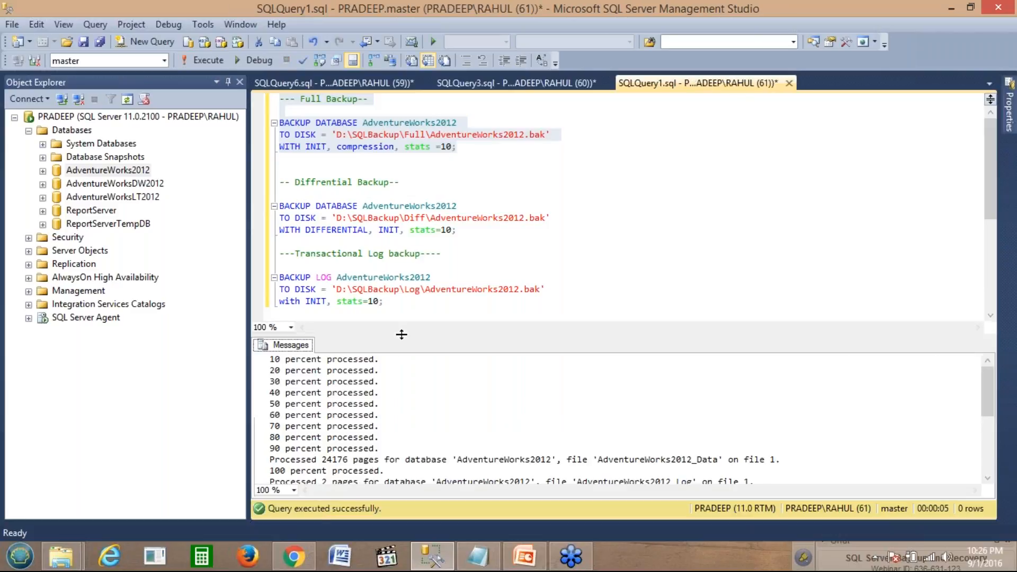
left_click(688, 395)
key("Down")
key("Down")
key("Down")
key("Down")
key("Down")
key("Down")
key("Down")
key("Down")
key("Down")
key("Down")
key("Down")
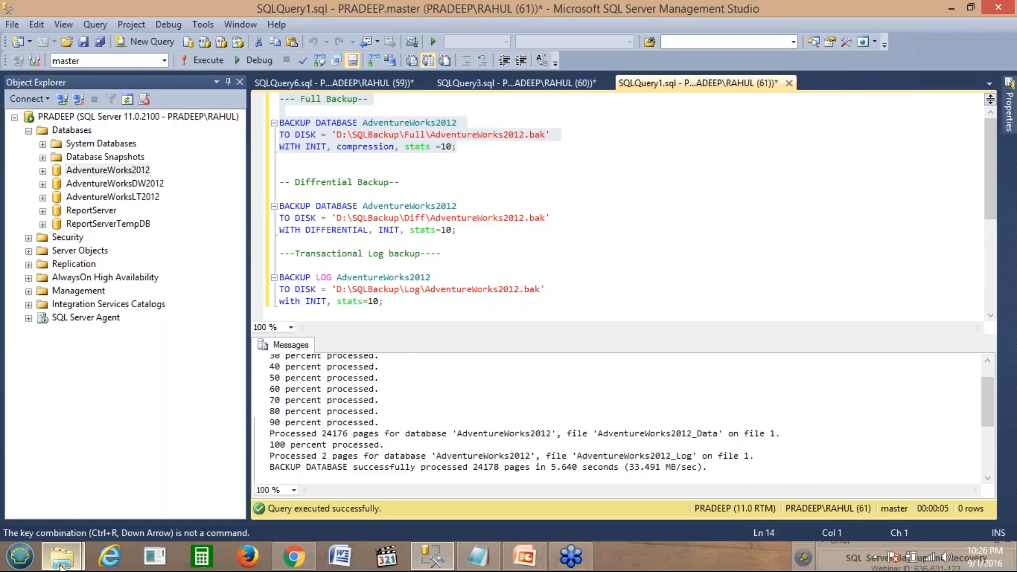
mouse_move(60, 567)
left_click(261, 477)
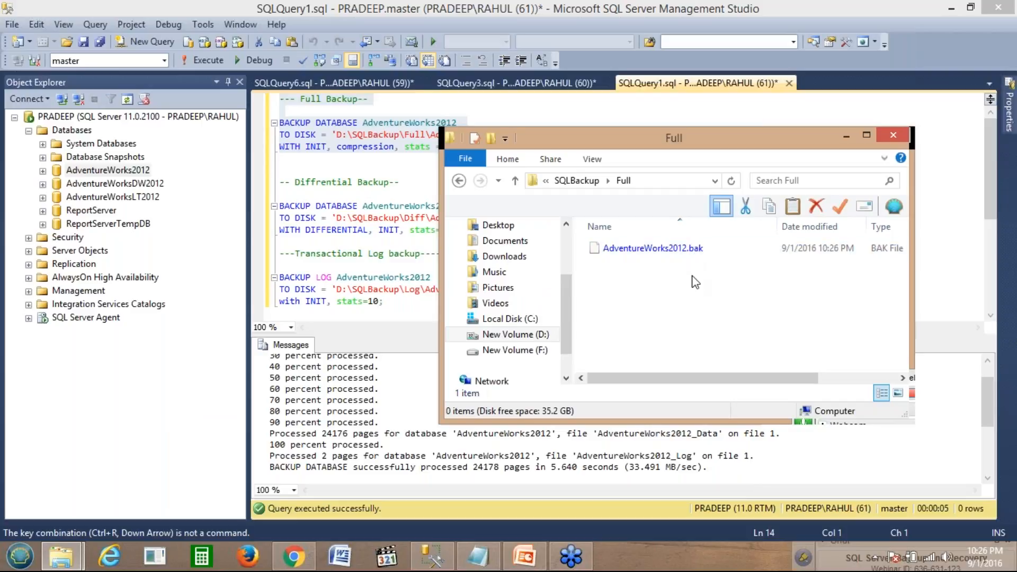
left_click(845, 137)
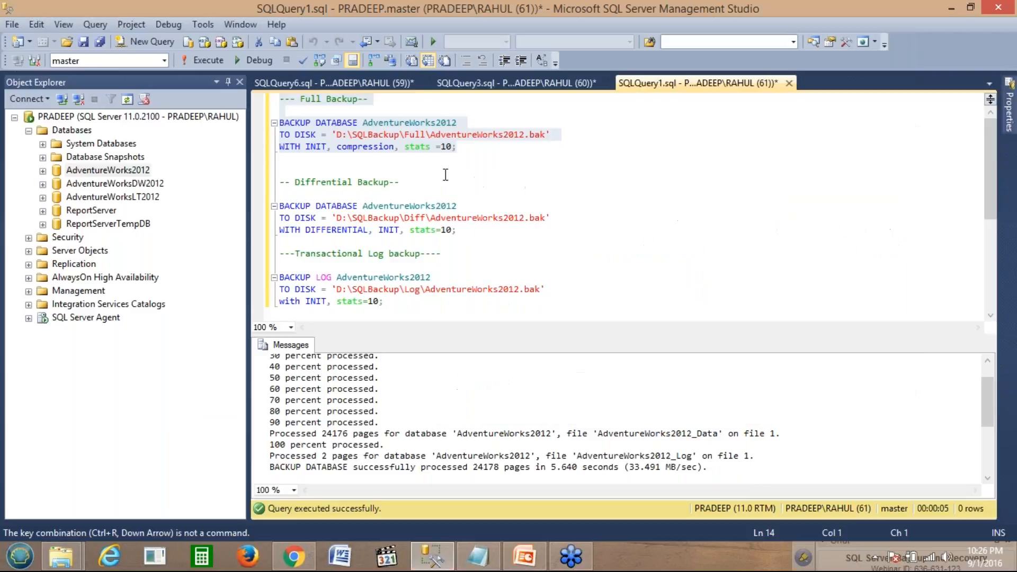
Step: Check the size of the compressed AdventureWorks2012.bak in D:\SQLBackup\Full
left_click(395, 147)
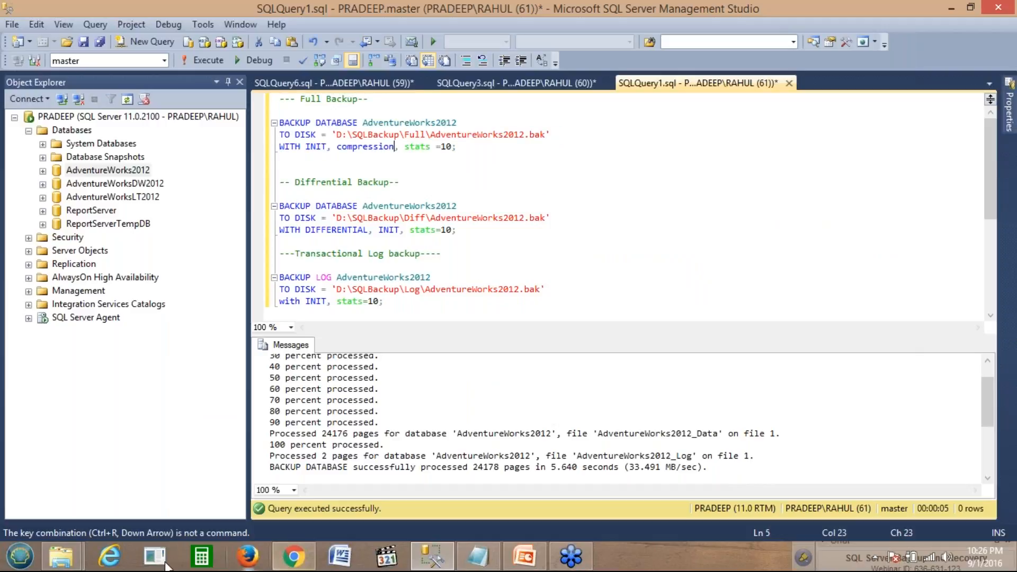
left_click(61, 556)
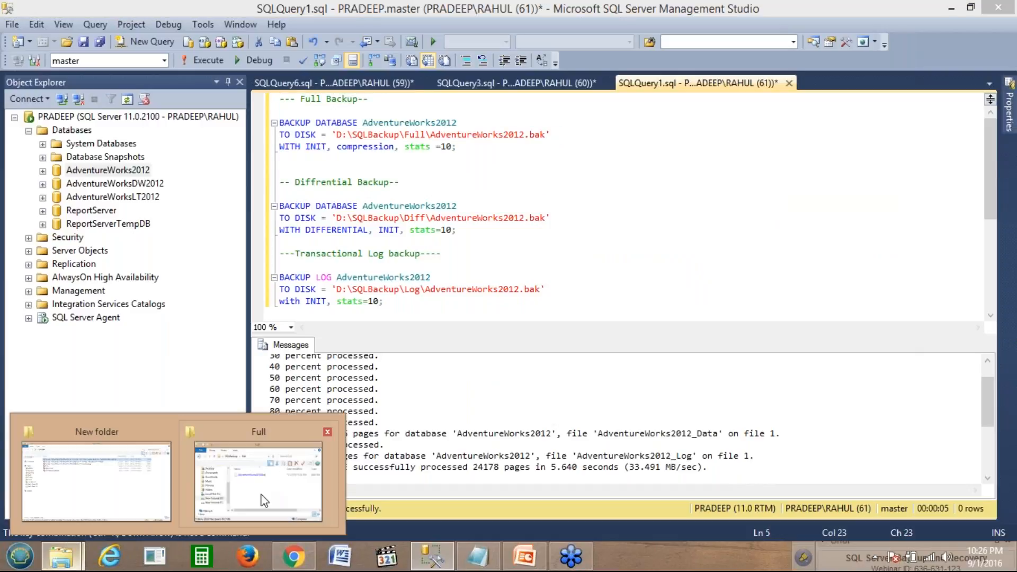
left_click(264, 500)
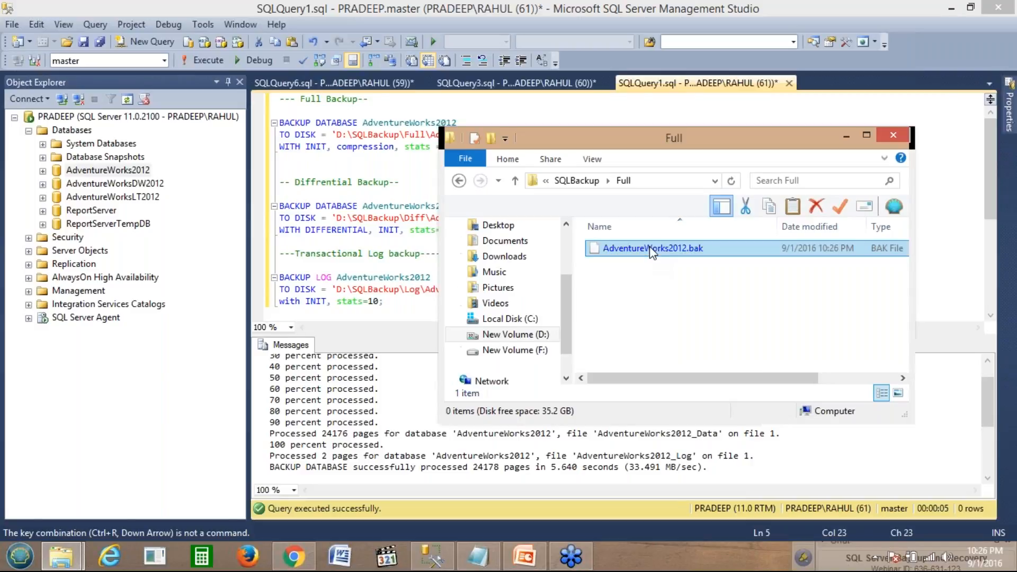
left_click(636, 249)
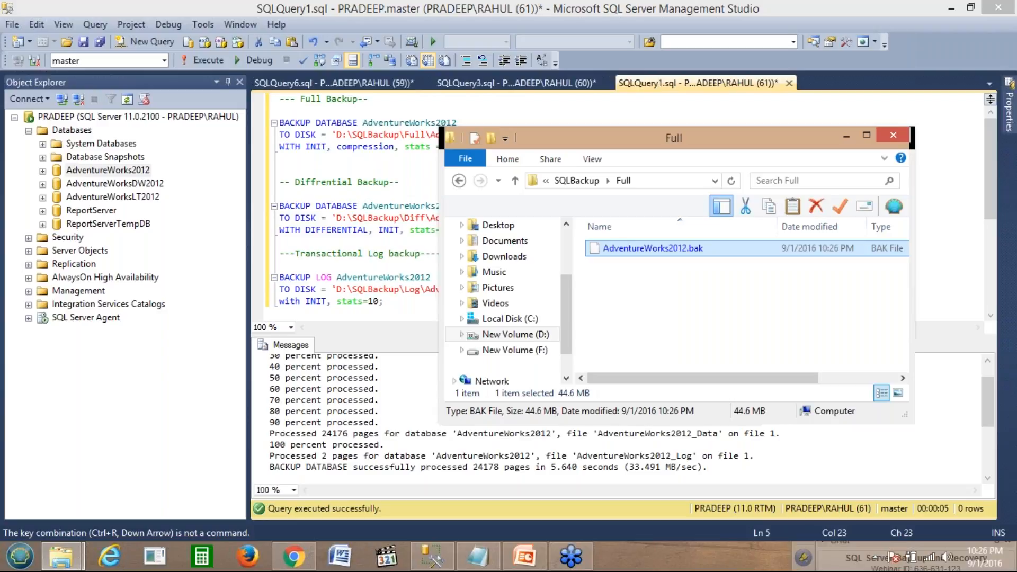
left_click(383, 162)
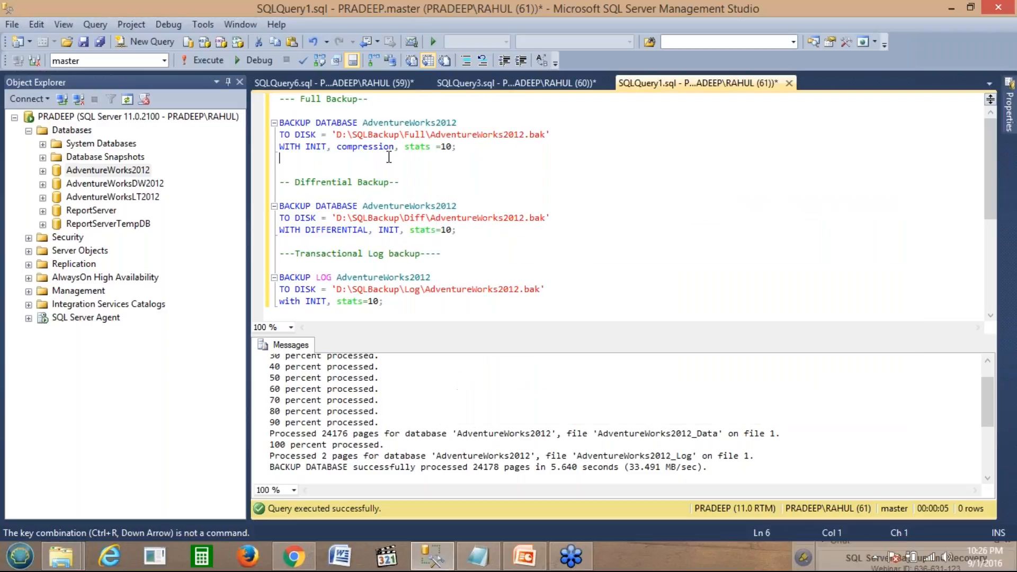
Step: Remove 'compression,' from the WITH clause, parse, and rerun the full backup
left_click(399, 147)
key("BackSpace")
key("BackSpace")
key("BackSpace")
key("BackSpace")
key("BackSpace")
key("BackSpace")
key("BackSpace")
key("BackSpace")
key("BackSpace")
key("BackSpace")
key("BackSpace")
key("BackSpace")
left_click(303, 61)
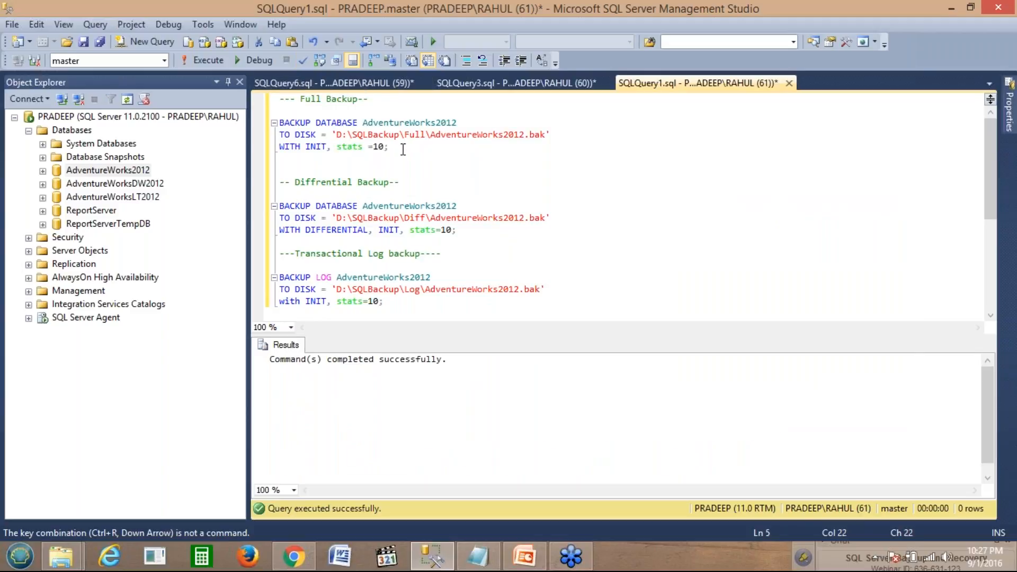
left_click_drag(392, 147, 279, 122)
left_click(215, 63)
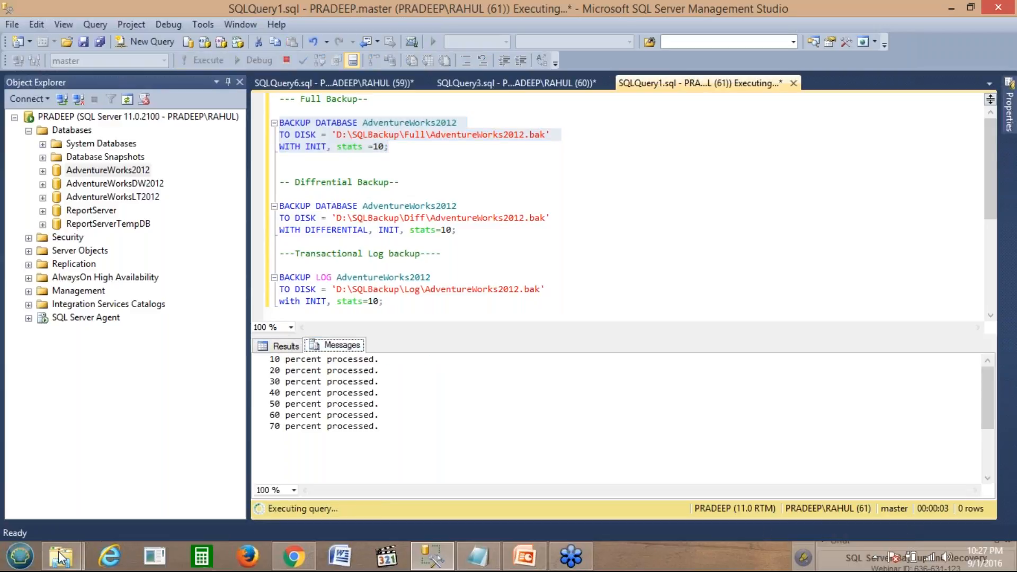
Step: Refresh the Full folder, permanently delete AdventureWorks2012.bak, and reselect the Full Backup statement
mouse_move(66, 556)
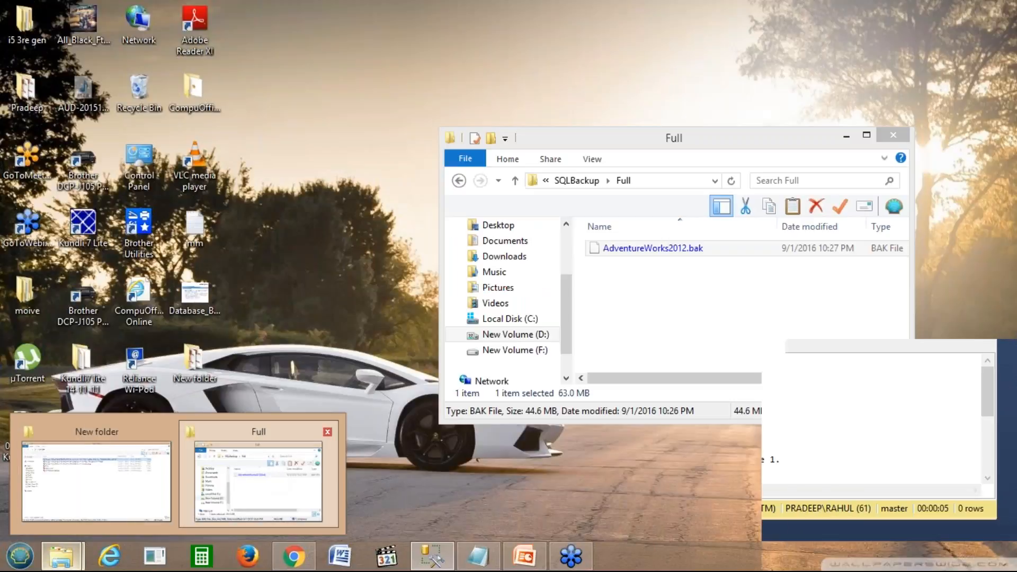
left_click(261, 481)
right_click(633, 306)
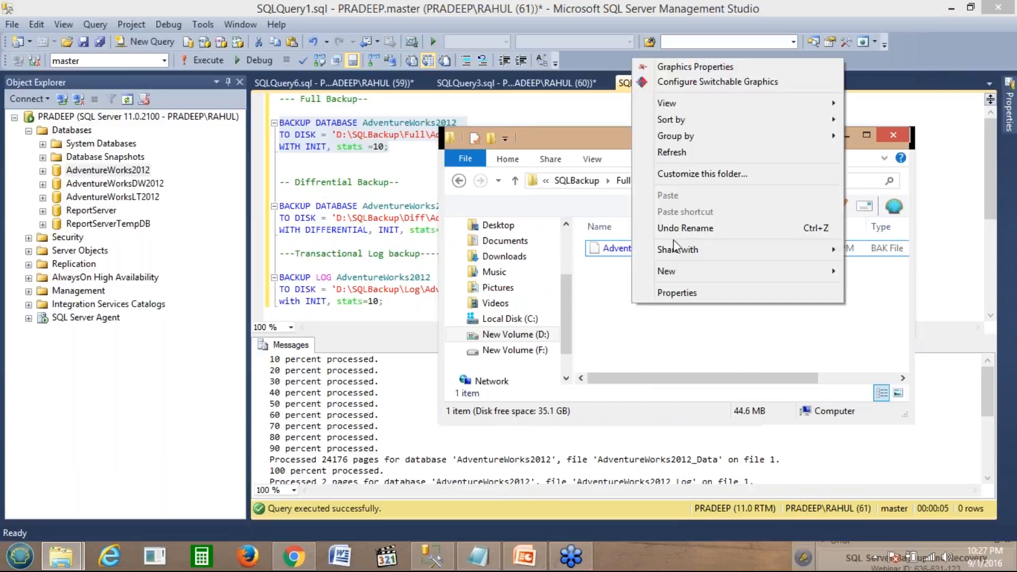
left_click(671, 152)
left_click(640, 249)
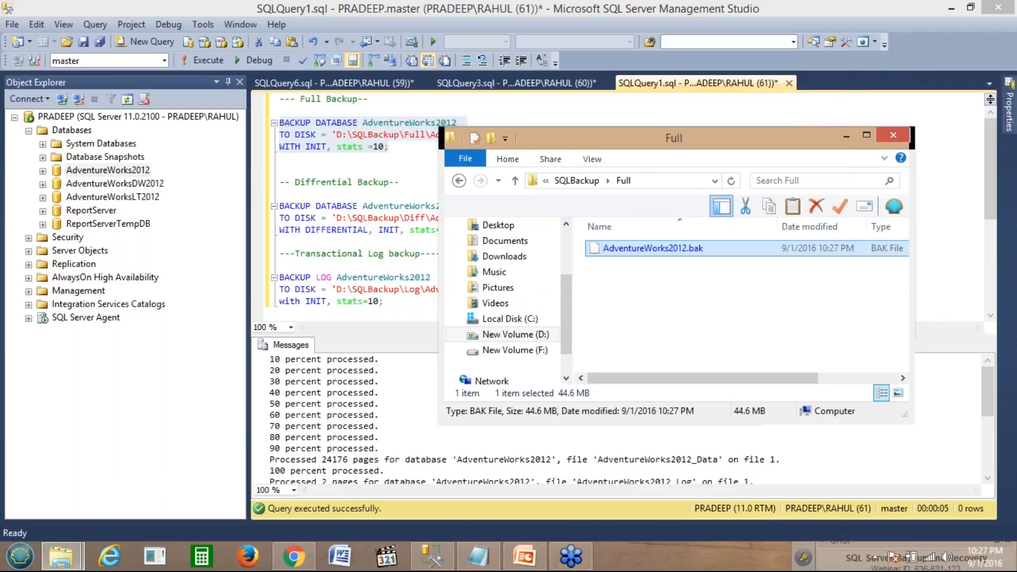
key("shift+Delete")
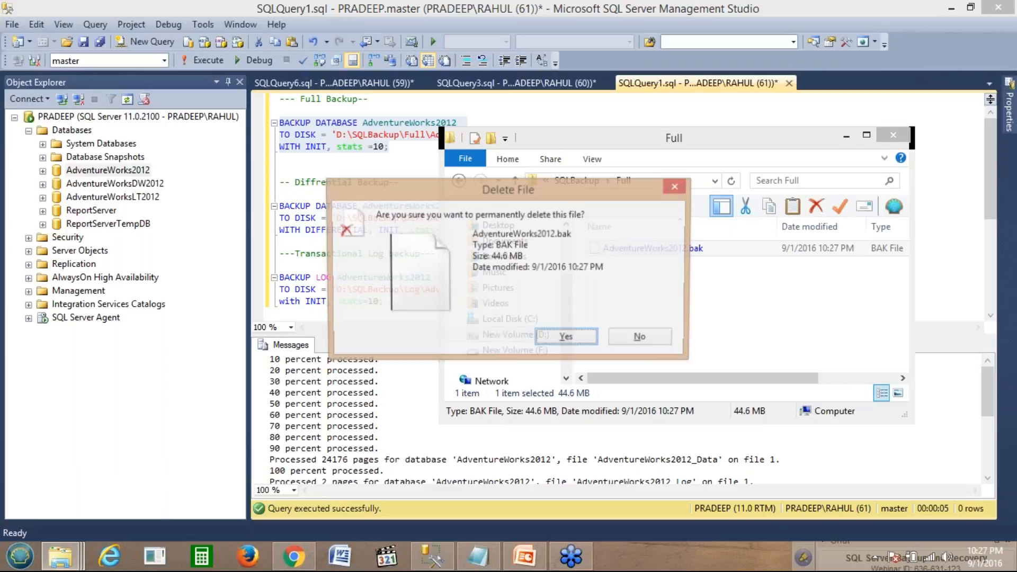
left_click(562, 337)
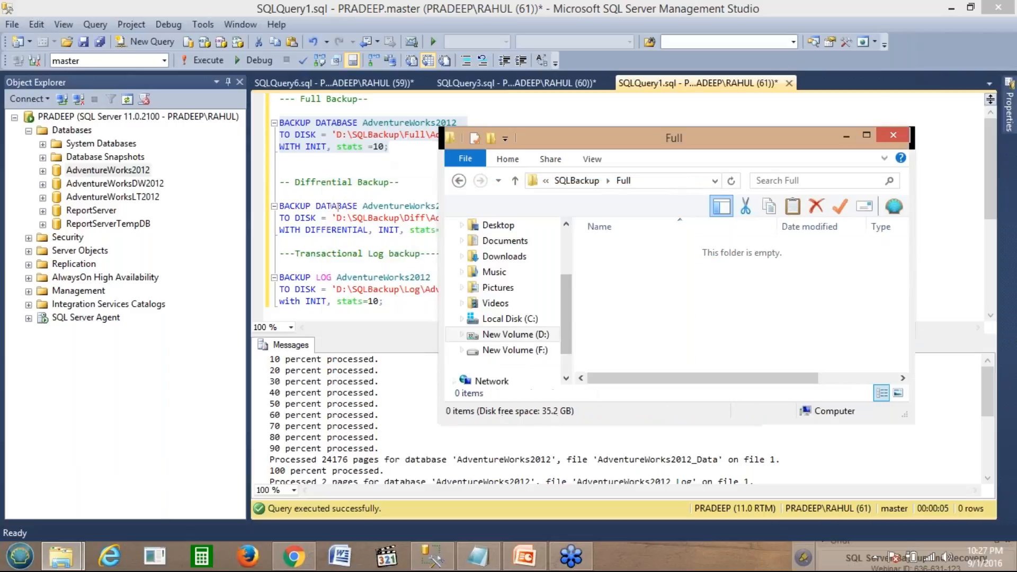
left_click(414, 158)
left_click_drag(280, 158, 279, 123)
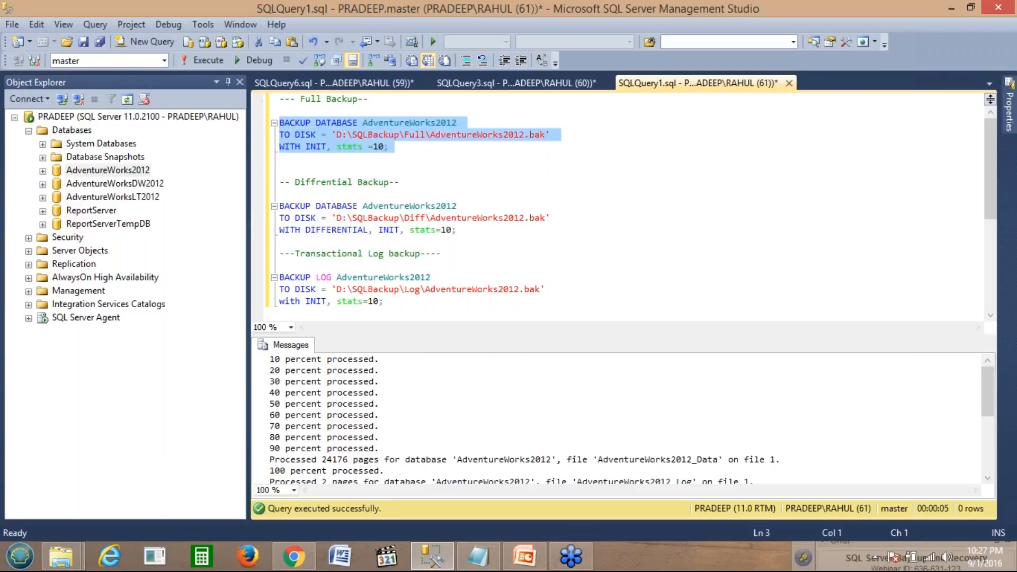
Step: Rerun the full backup and confirm the 44.6 MB AdventureWorks2012.bak in the Full folder
left_click(211, 60)
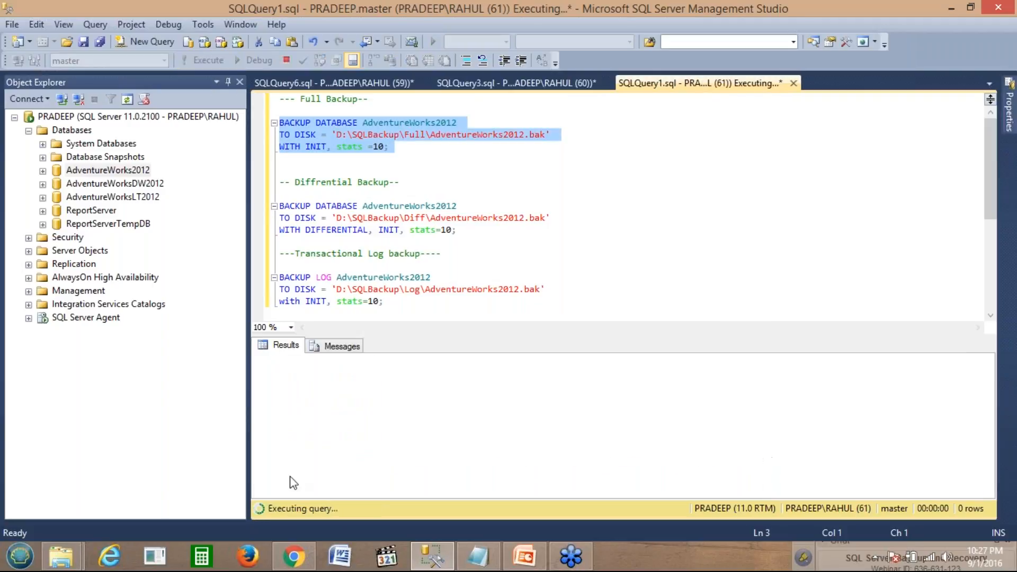
left_click(63, 553)
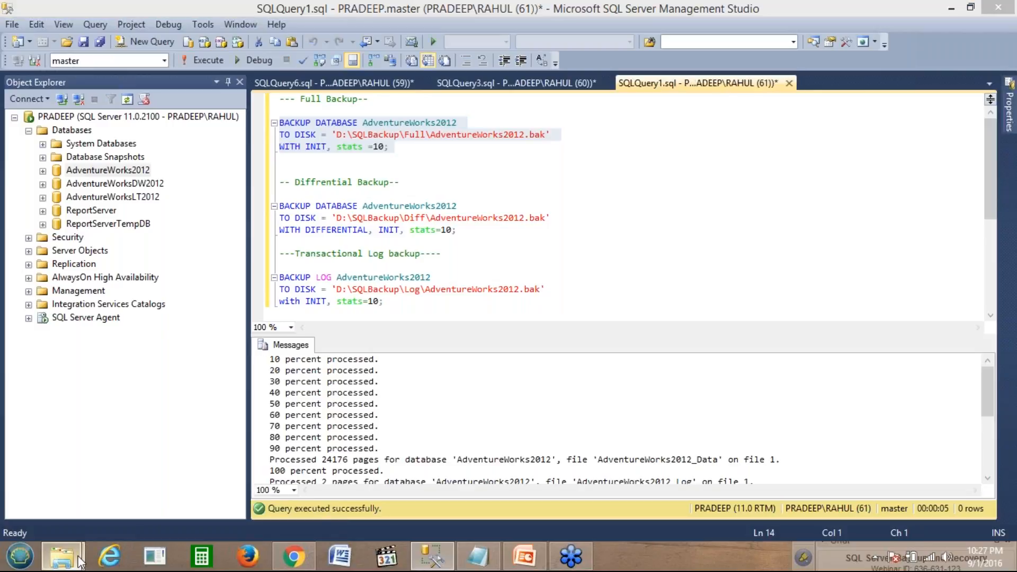
mouse_move(61, 555)
left_click(260, 480)
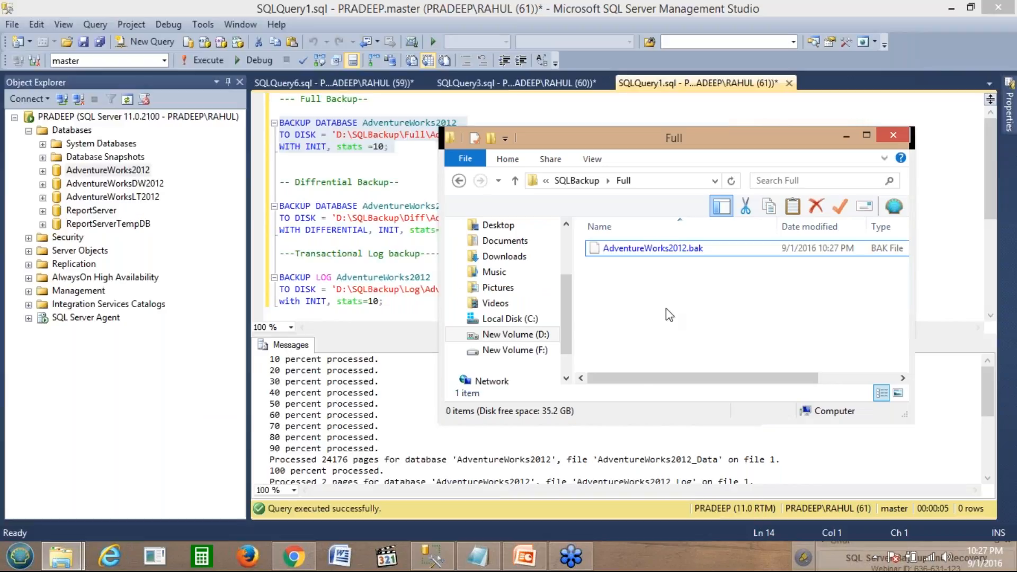
left_click(644, 257)
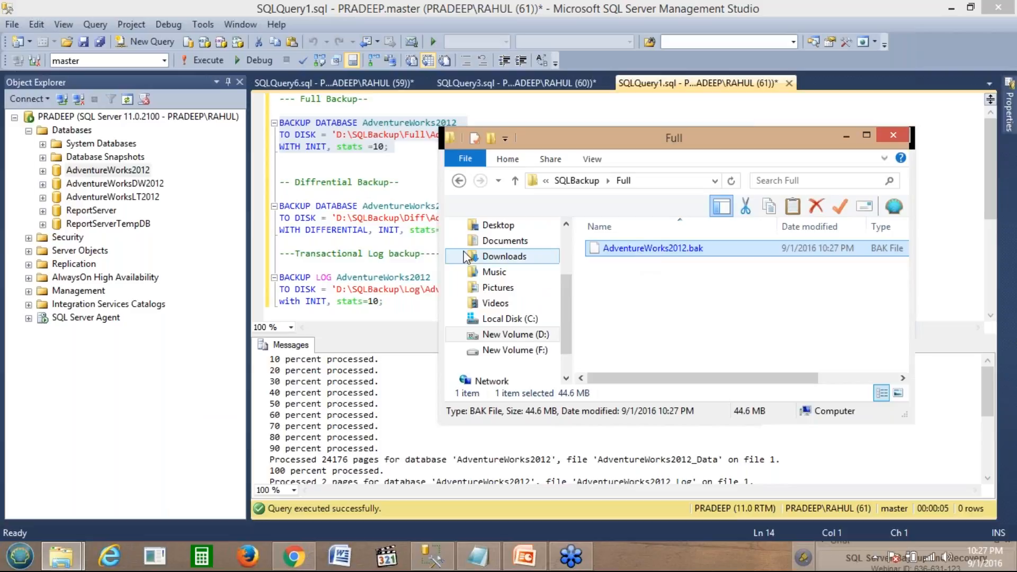
Step: Select the differential BACKUP DATABASE statement in the script
left_click(410, 241)
left_click(456, 230)
left_click(296, 209, "shift")
left_click_drag(296, 209, 278, 208)
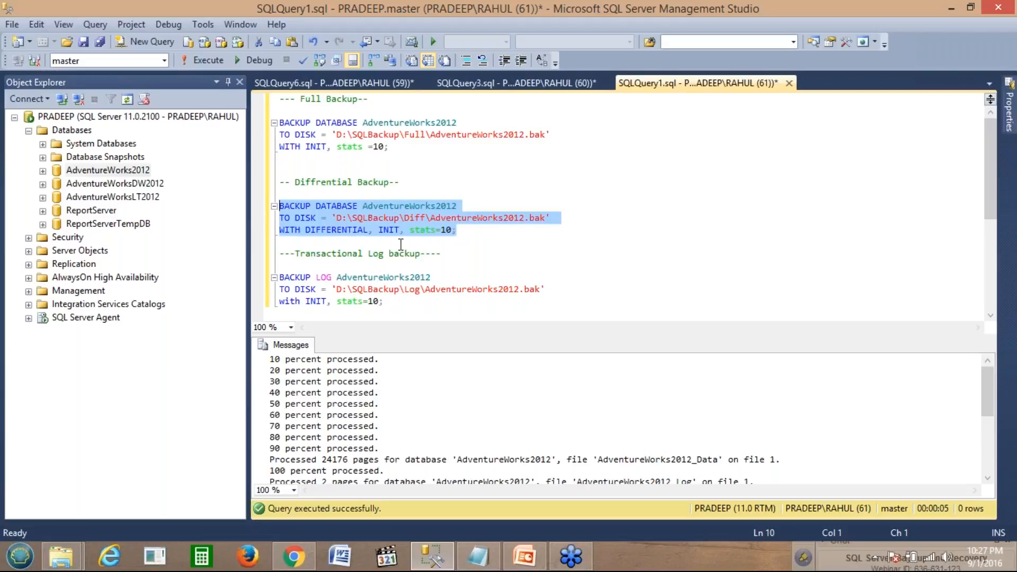
Step: Select and execute the differential backup statement for AdventureWorks2012
left_click(457, 232)
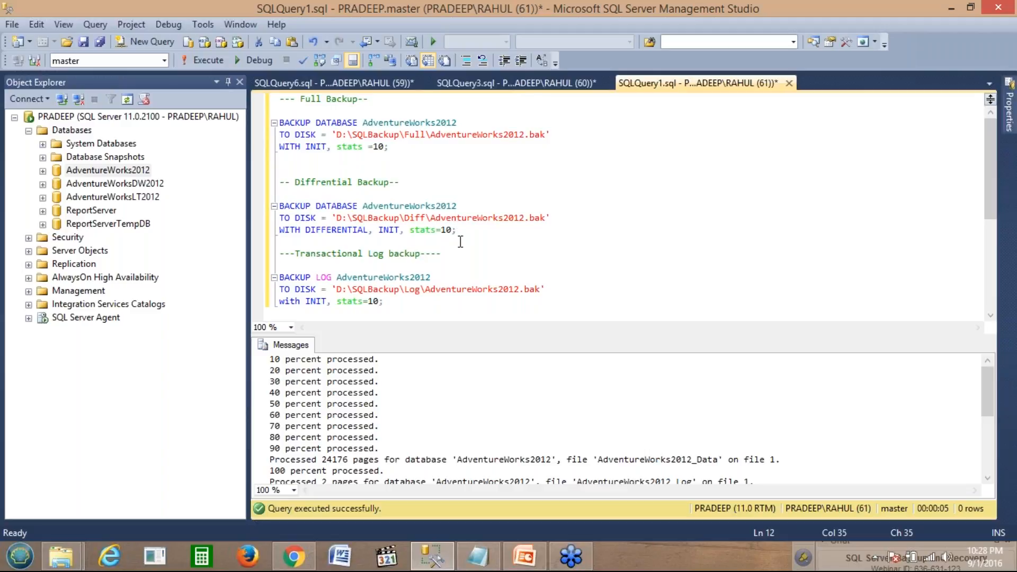
left_click_drag(457, 232, 280, 181)
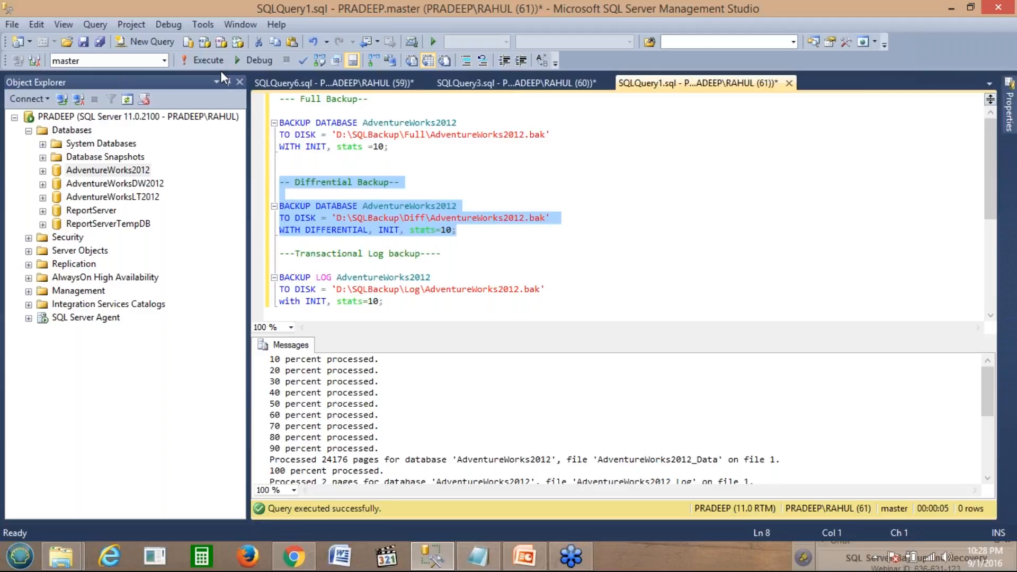
left_click(211, 65)
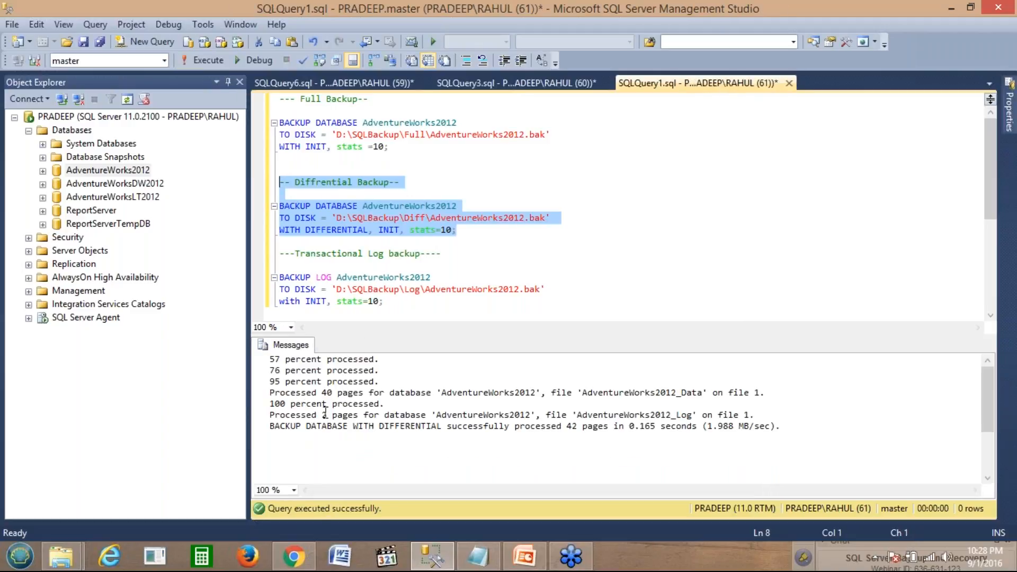
Step: Select and execute the three-line BACKUP LOG statement
left_click(397, 303)
left_click_drag(397, 303, 279, 277)
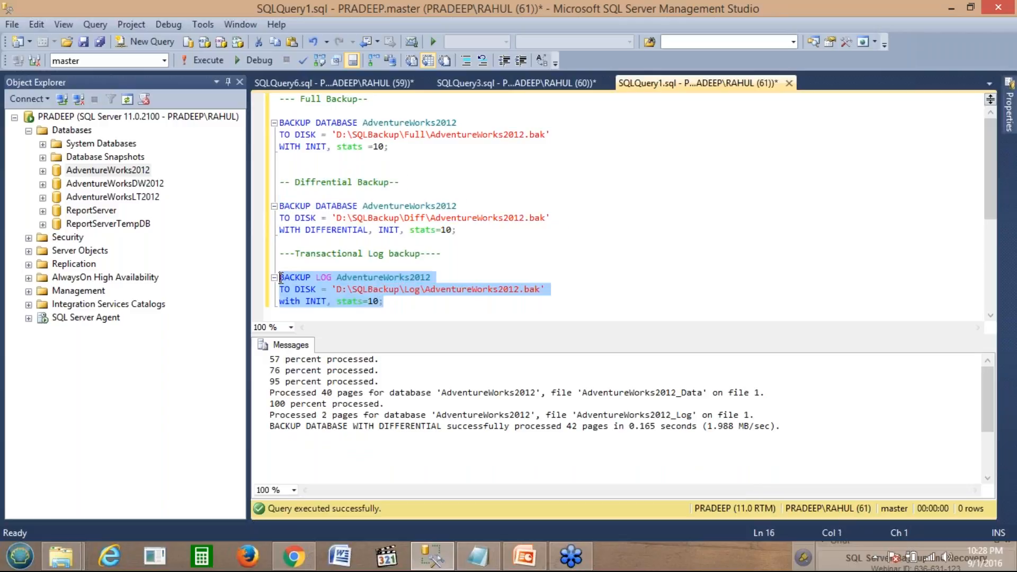
left_click(213, 62)
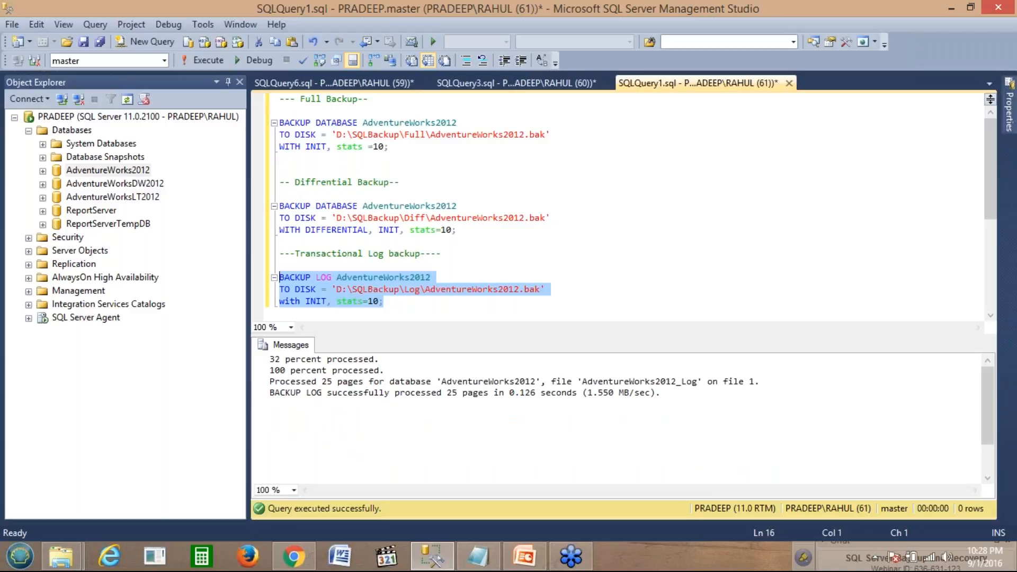
left_click(68, 557)
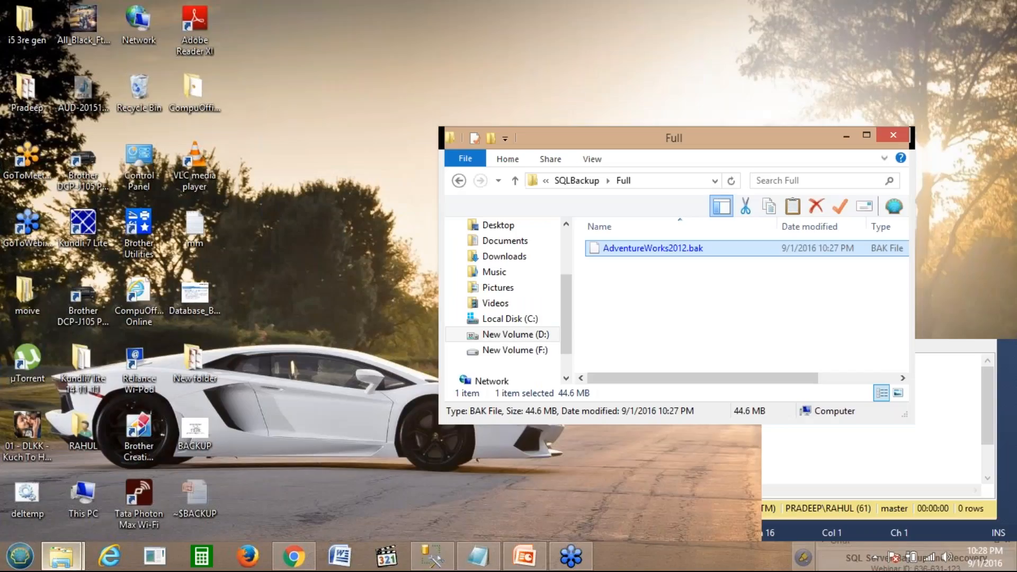
Step: Inspect the Diff and Log folders under D:\SQLBackup for the new backup files
left_click(222, 498)
left_click(691, 345)
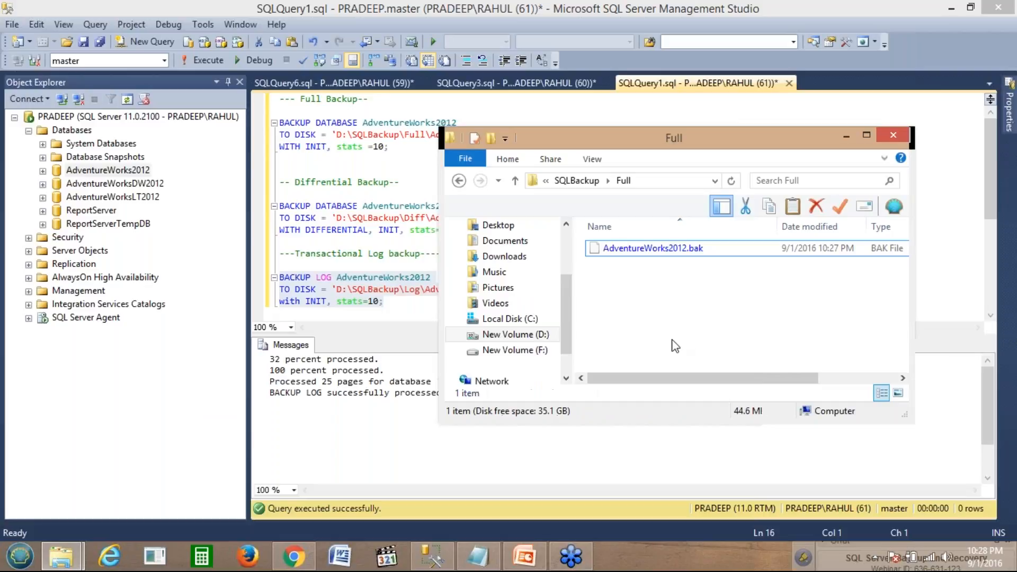
key("BackSpace")
key("Return")
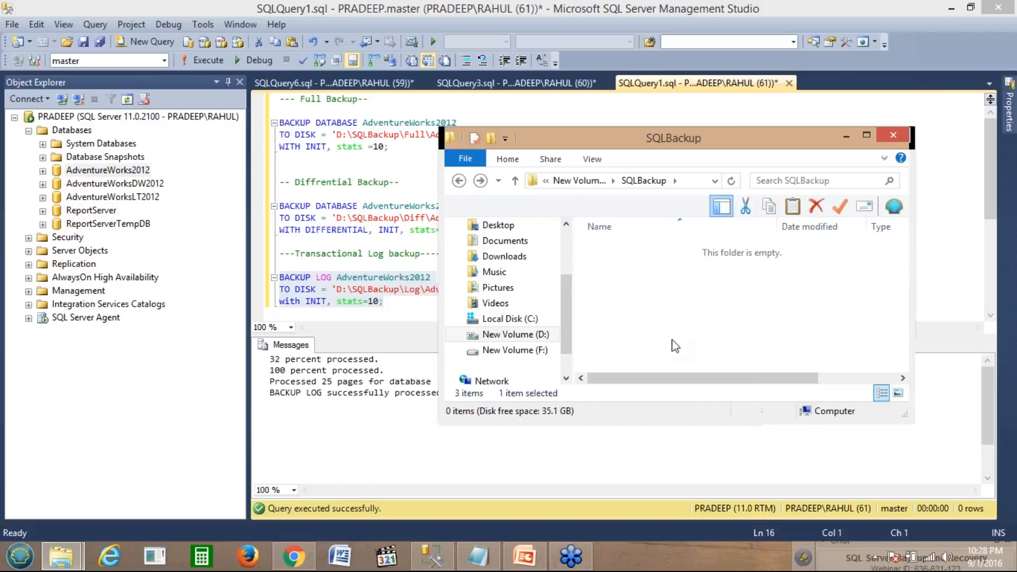
key("BackSpace")
key("Down")
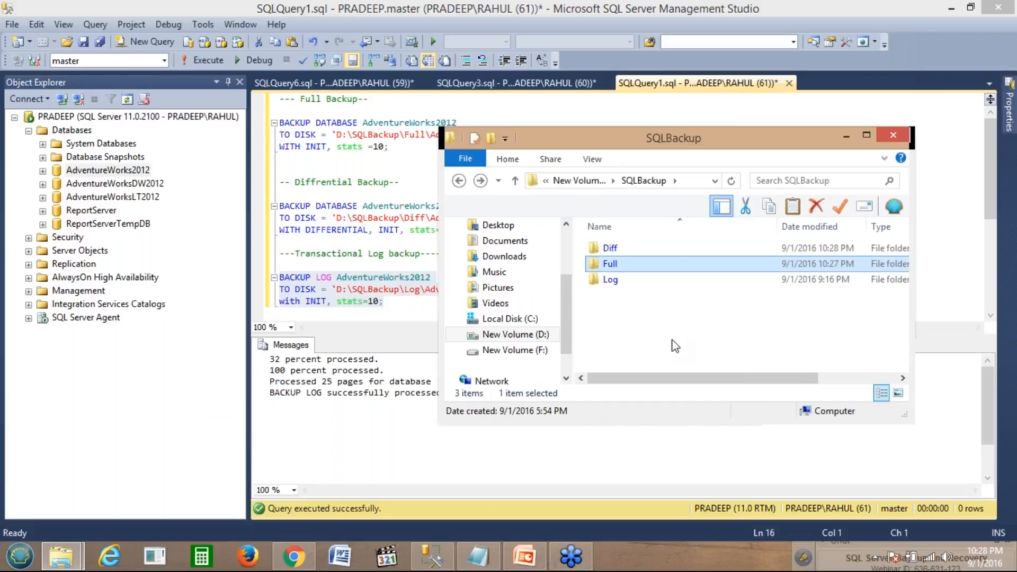
key("Down")
key("Return")
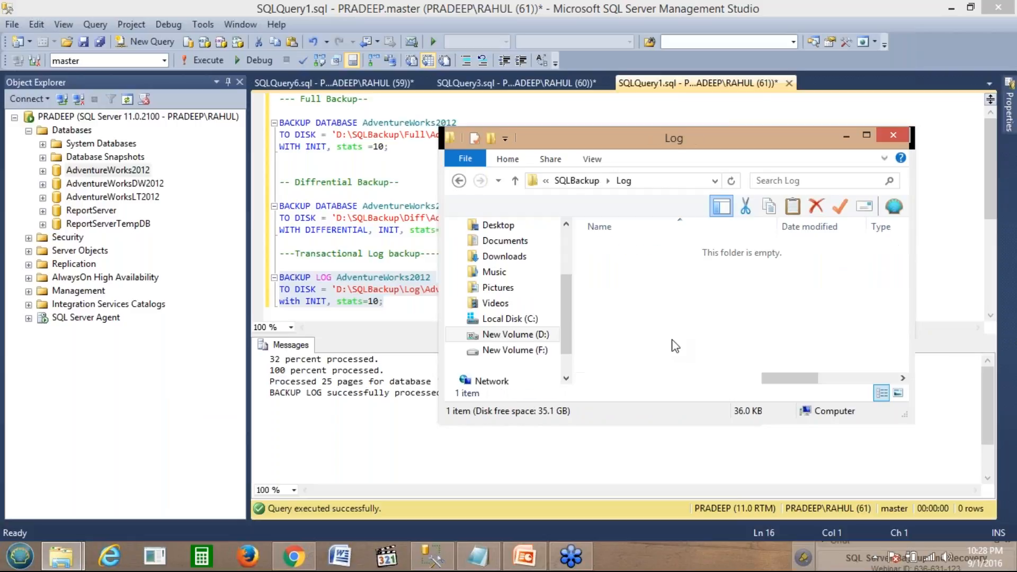
key("BackSpace")
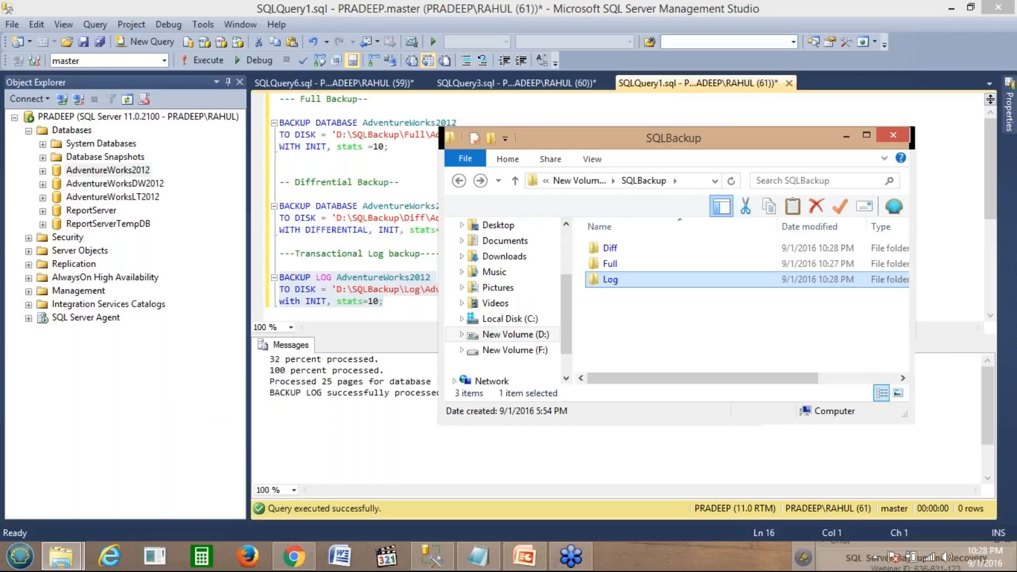
left_click(406, 185)
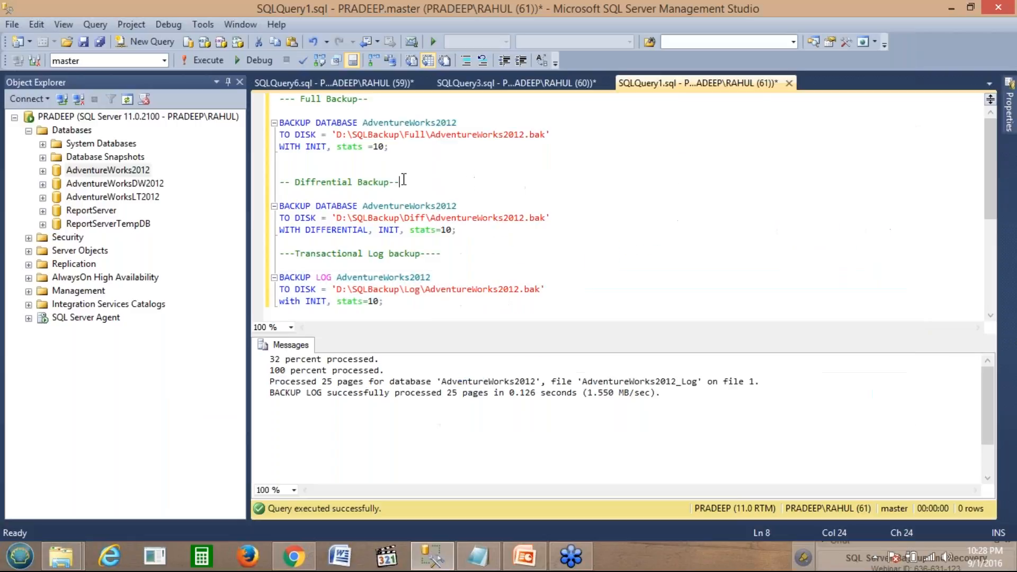
Step: Delete AdventureWorks2012 from Object Explorer, confirming with OK in the Delete Object dialog
left_click(104, 170)
right_click(105, 174)
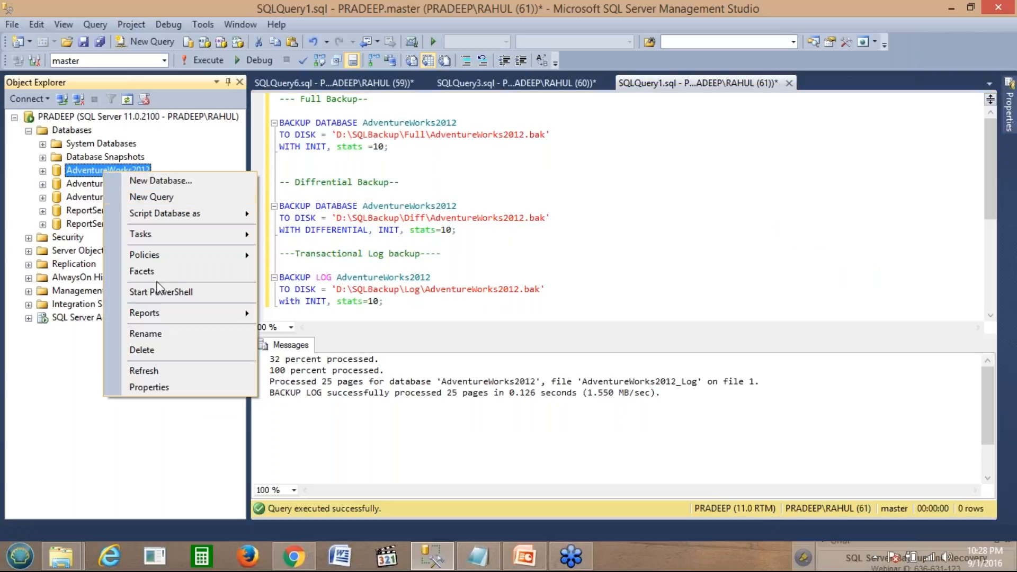
left_click(165, 358)
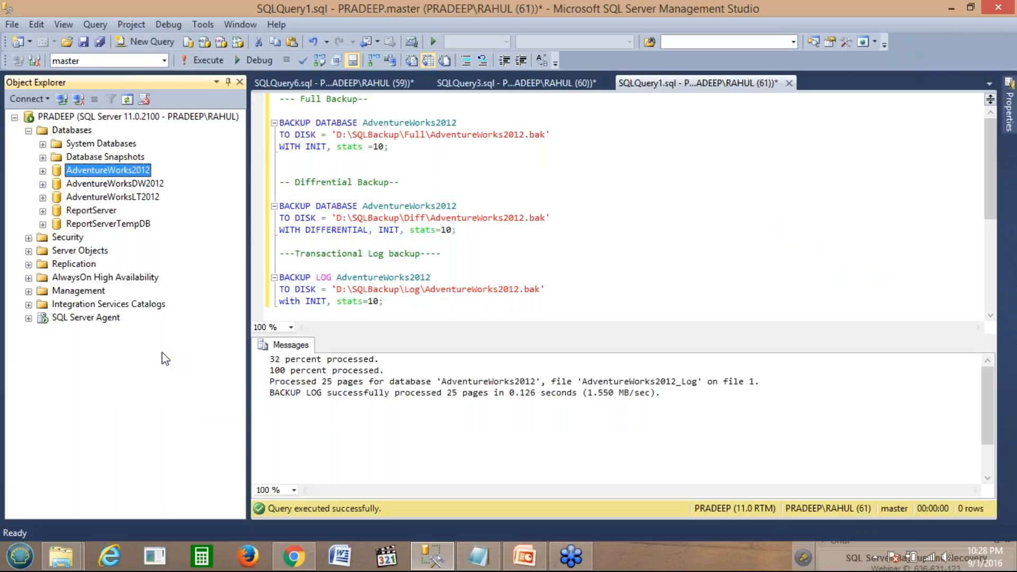
key("Delete")
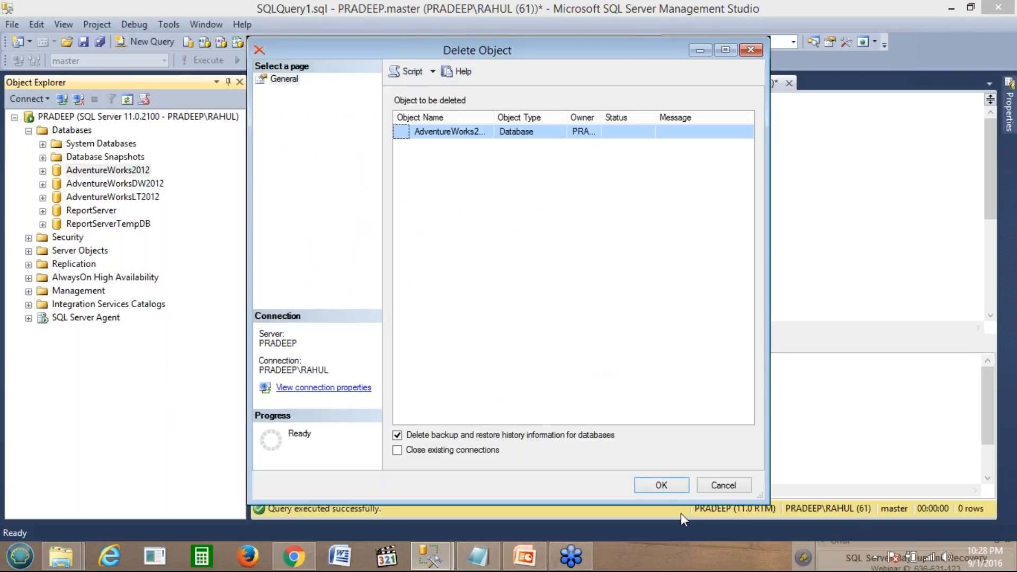
left_click(660, 485)
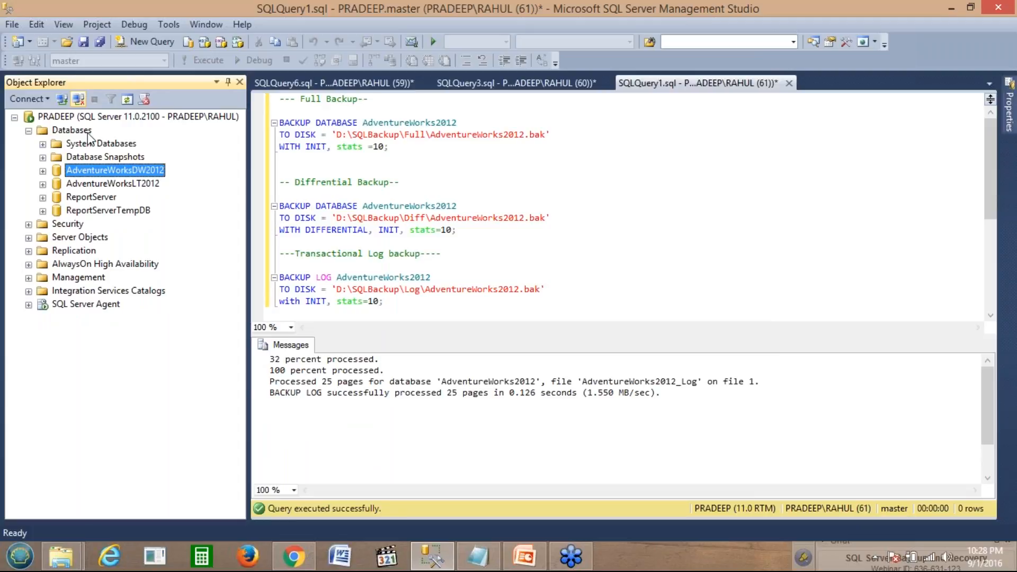
left_click(70, 119)
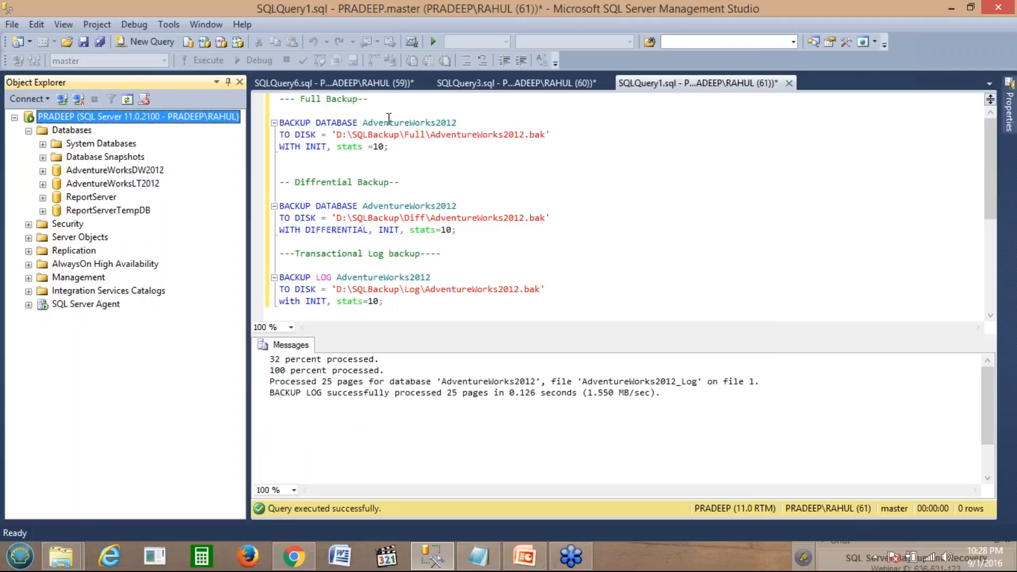
Step: In SQLQuery3, parse and execute the first RESTORE DATABASE statement WITH NORECOVERY
left_click(468, 85)
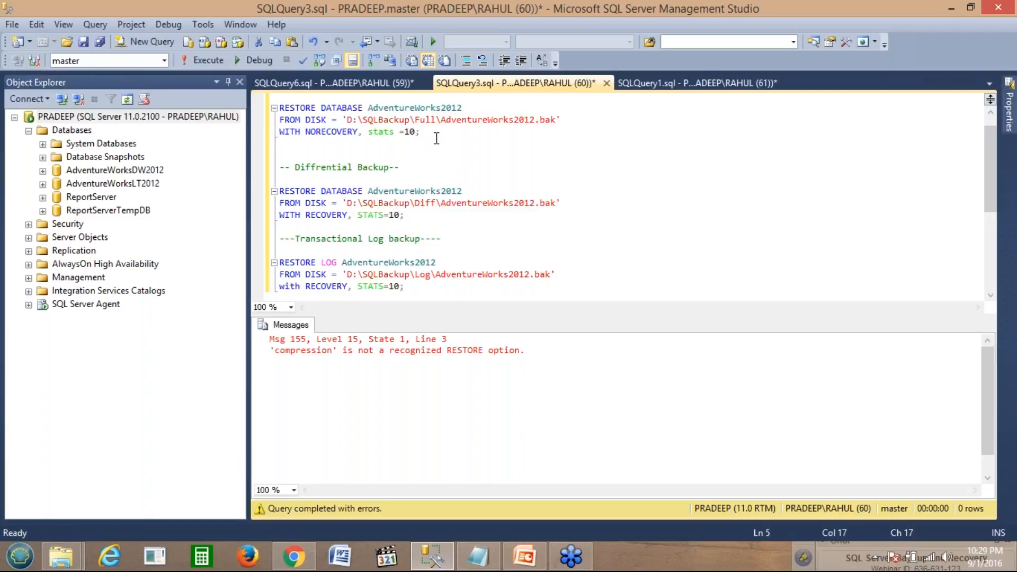
left_click_drag(437, 139, 279, 106)
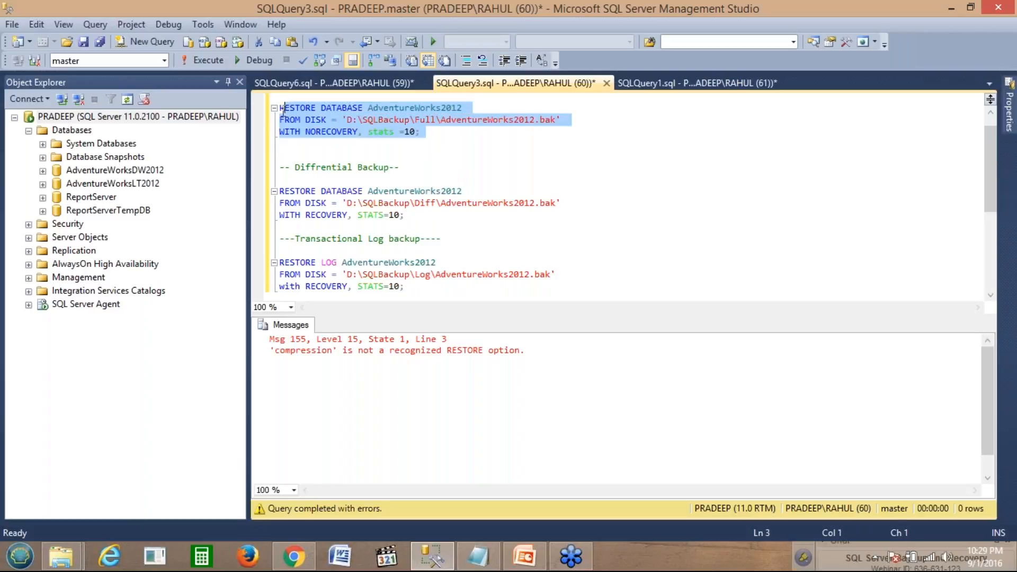
left_click(302, 63)
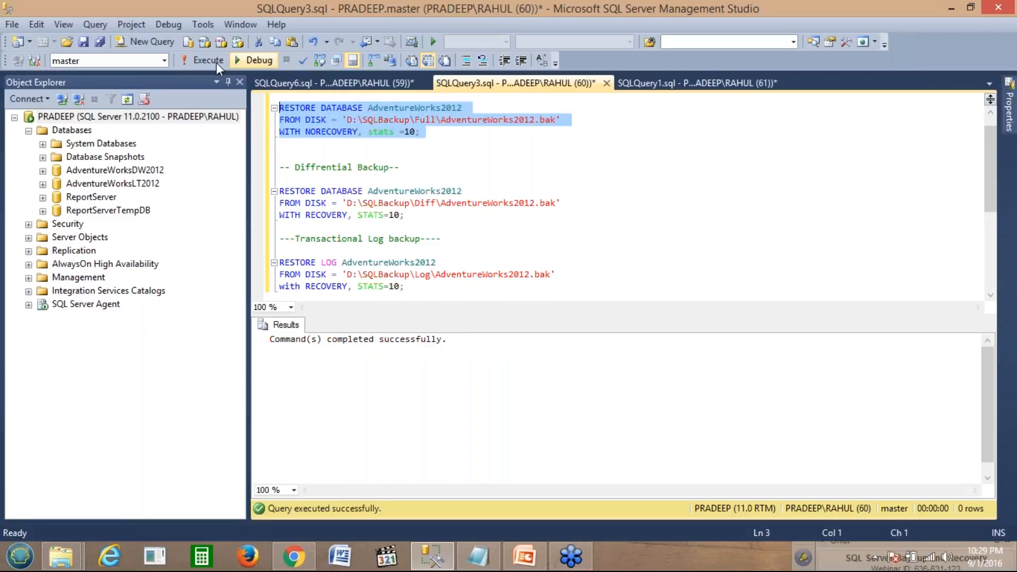
left_click(210, 60)
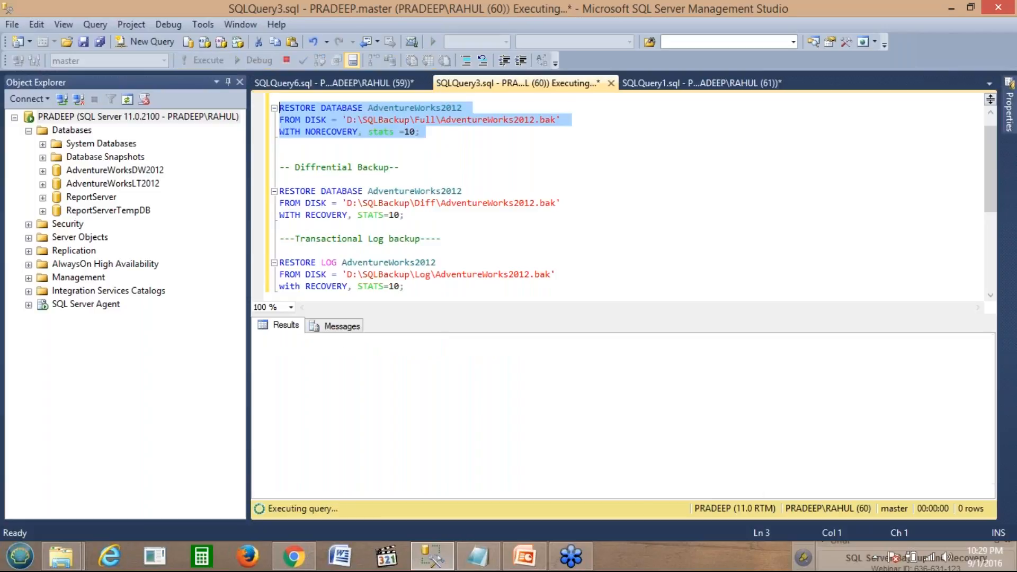
left_click(344, 325)
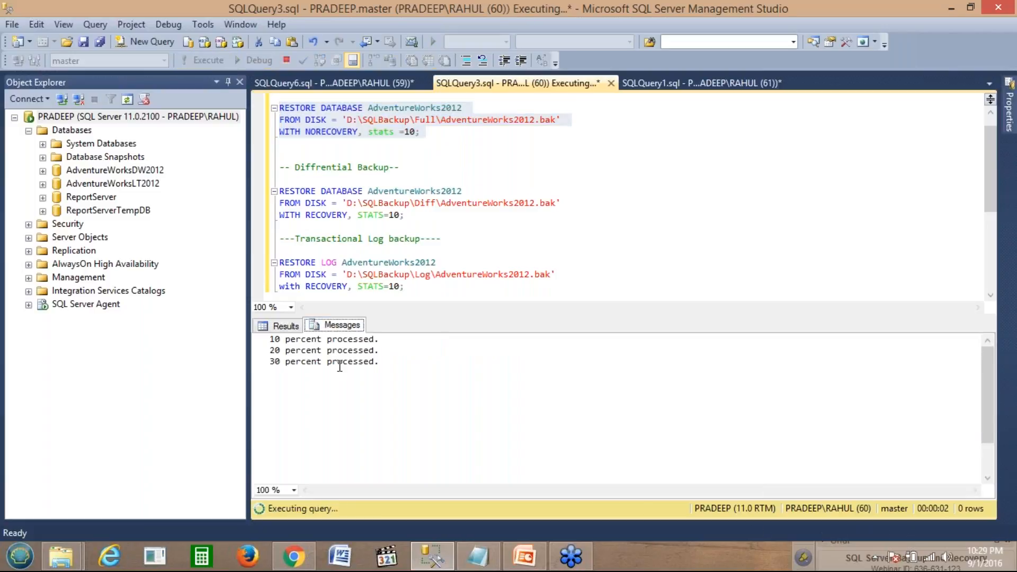
Step: Refresh the server and expand Databases to see AdventureWorks2012 in Restoring state
right_click(71, 119)
left_click(111, 389)
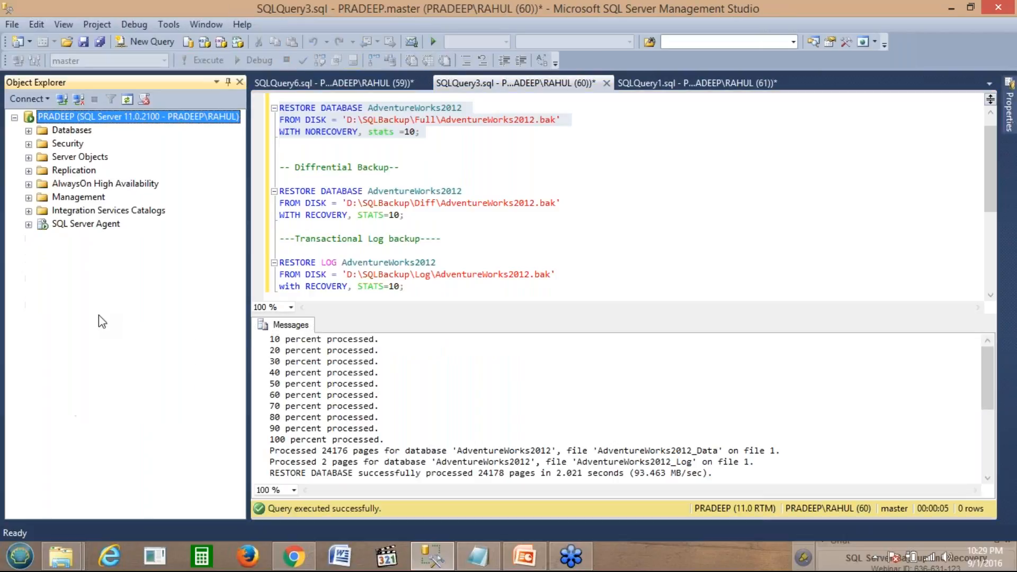
left_click(29, 130)
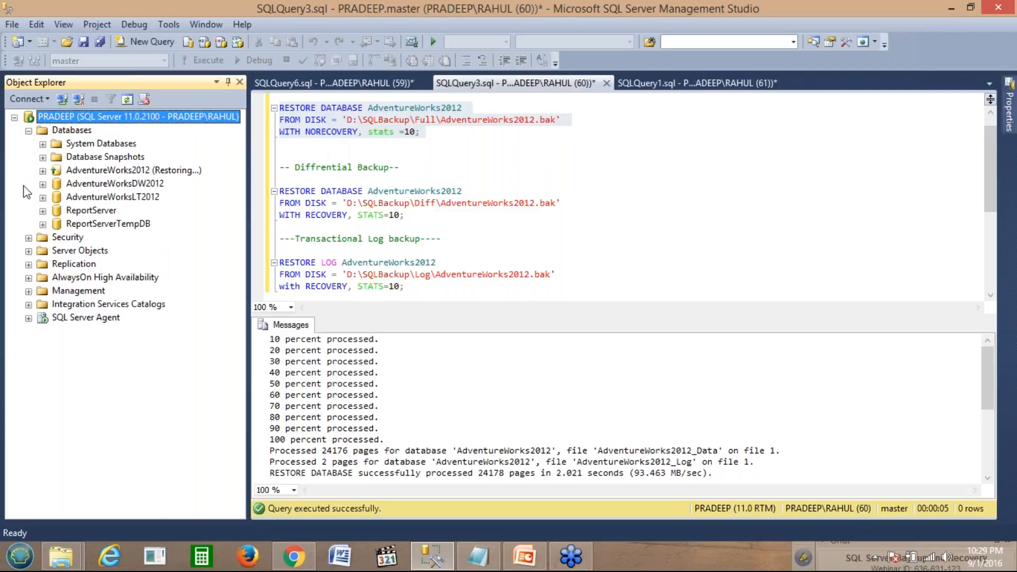
left_click(85, 171)
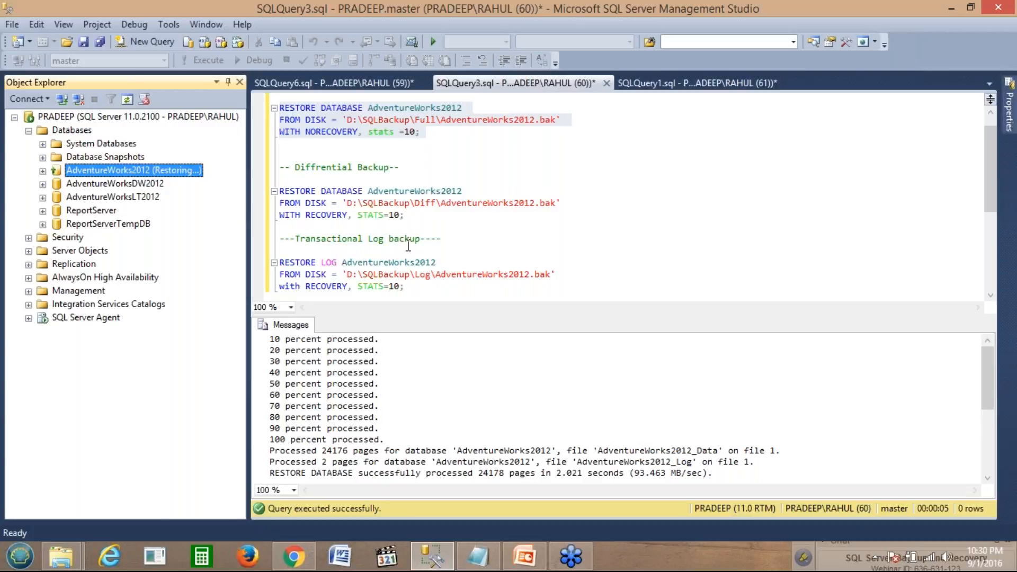
Step: Select, parse and execute the differential RESTORE statement WITH RECOVERY
left_click(411, 215)
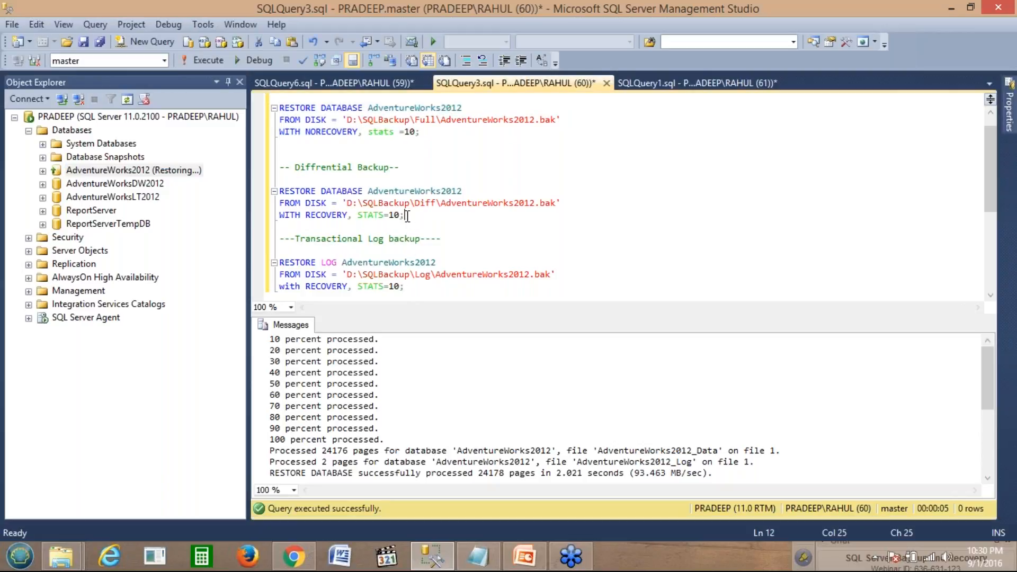
left_click_drag(407, 215, 277, 191)
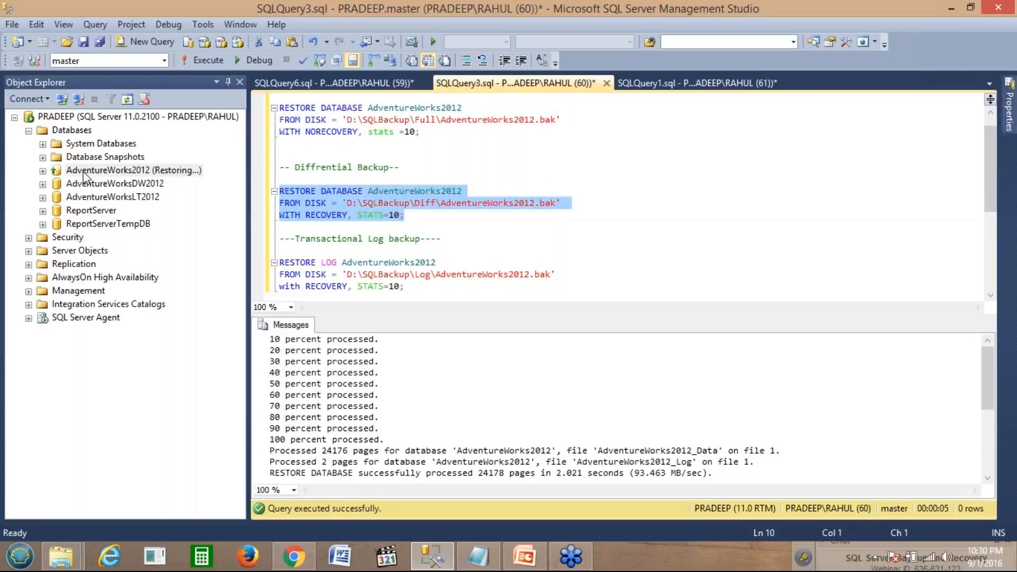
left_click(301, 62)
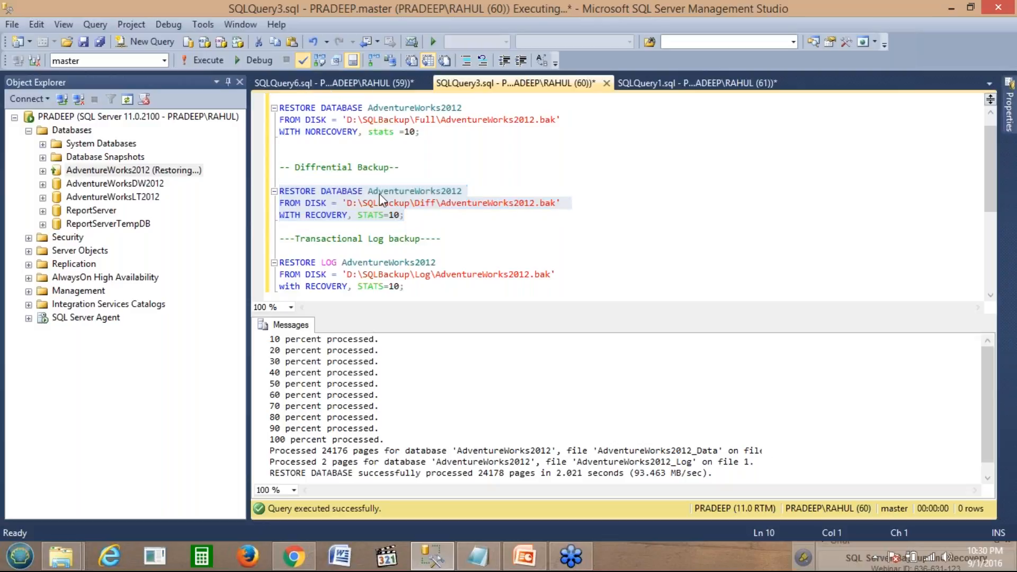
left_click(207, 63)
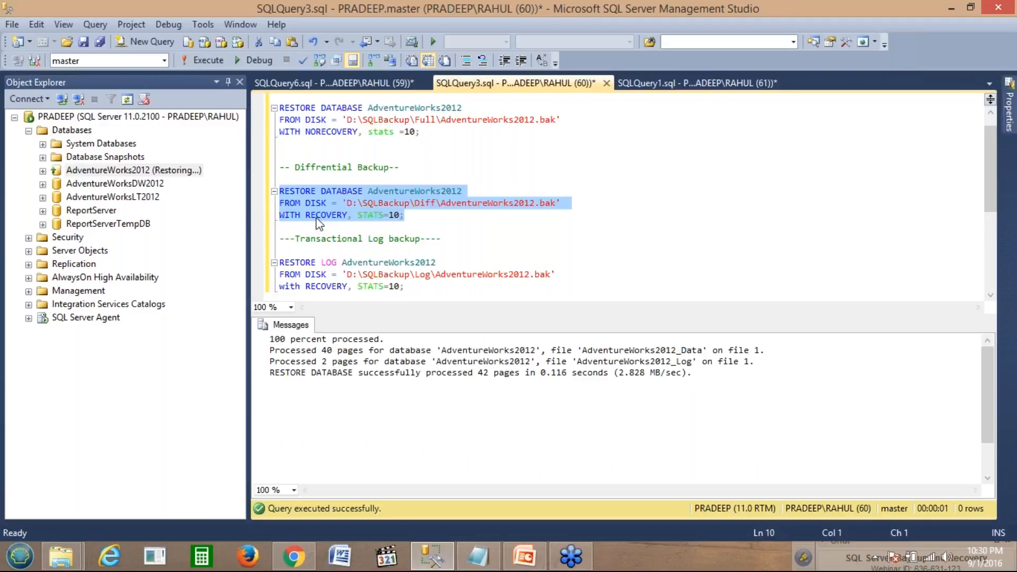
Step: Refresh the PRADEEP server and expand AdventureWorks2012 to verify it is online
right_click(106, 117)
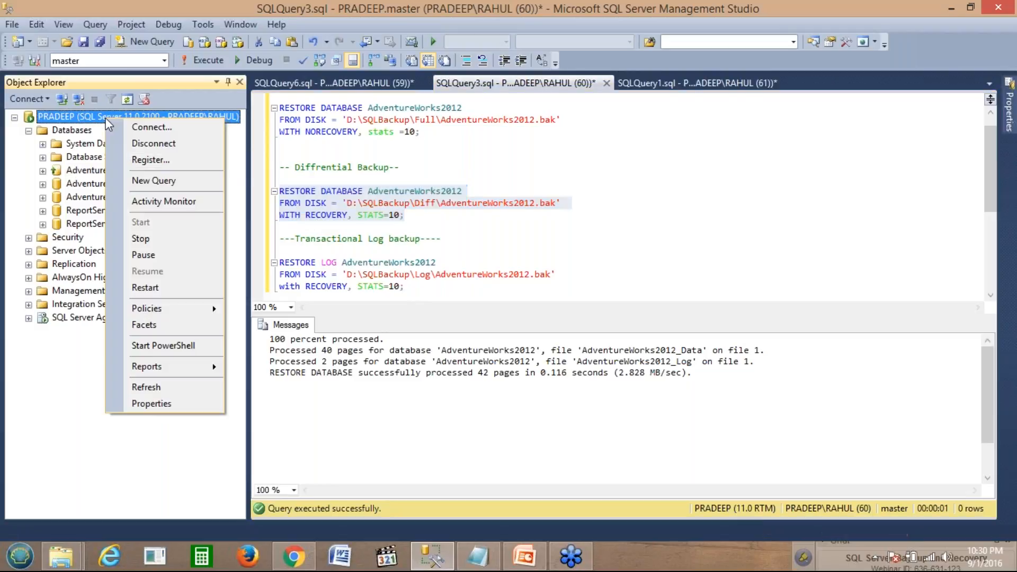
left_click(186, 391)
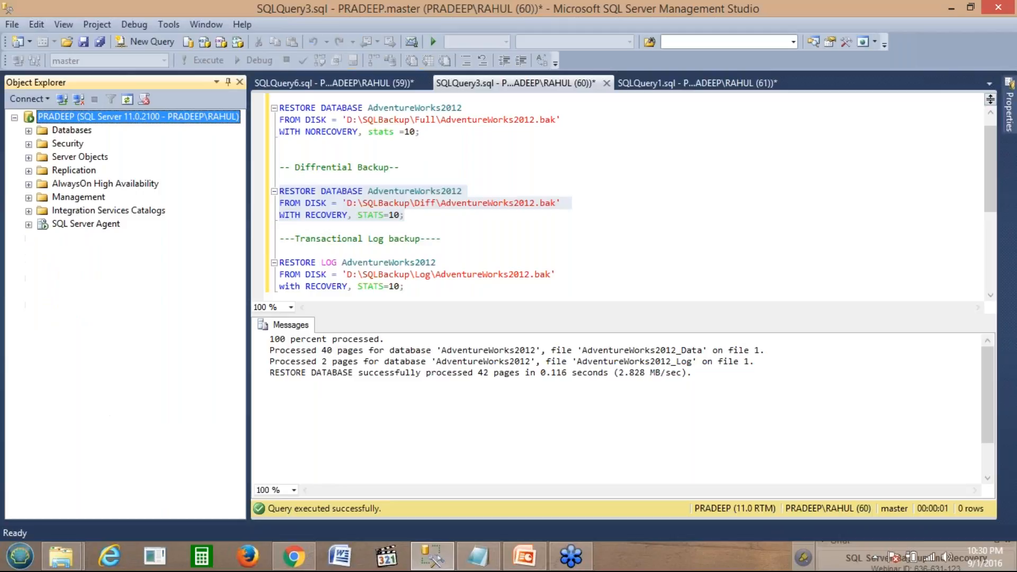
left_click(29, 130)
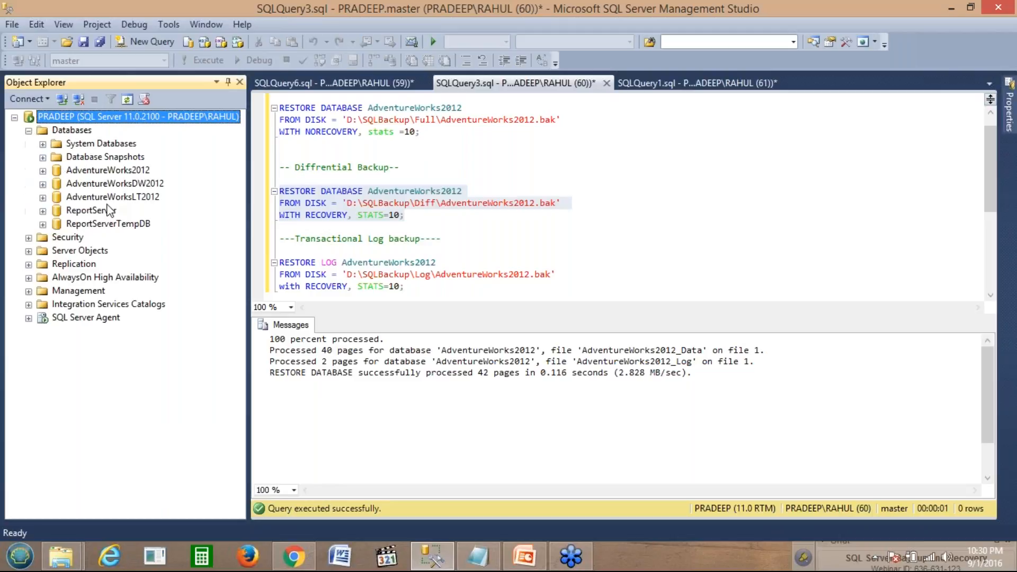
left_click(43, 171)
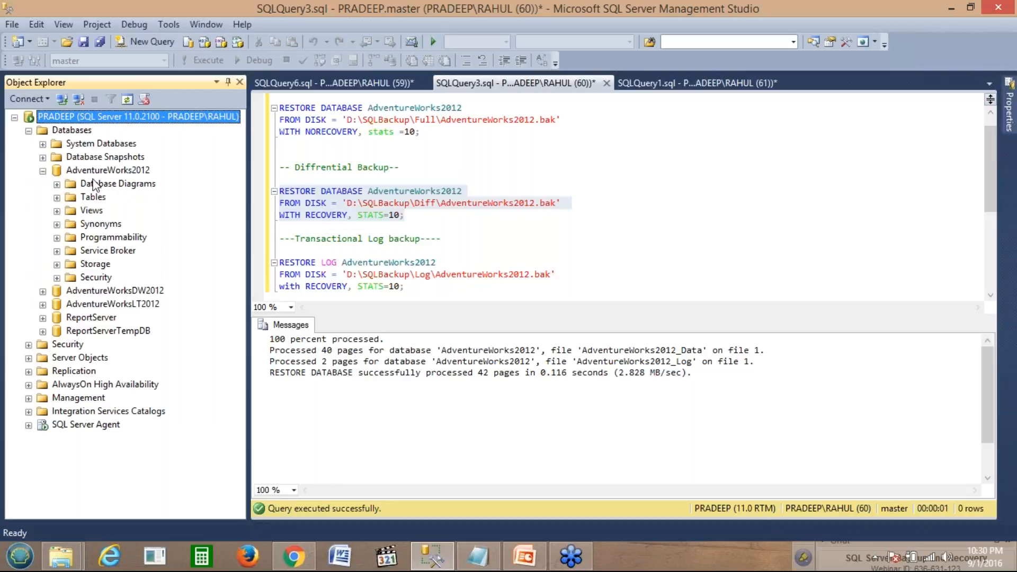
left_click(43, 172)
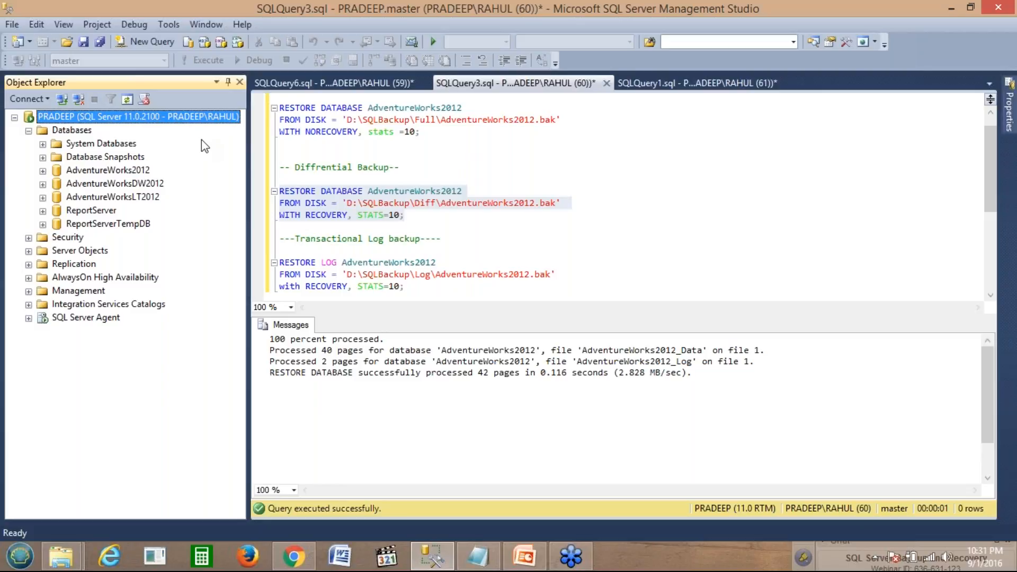
Step: Switch to the SQLQuery6 script with sp_configure 'backup compression default', 0
left_click(341, 88)
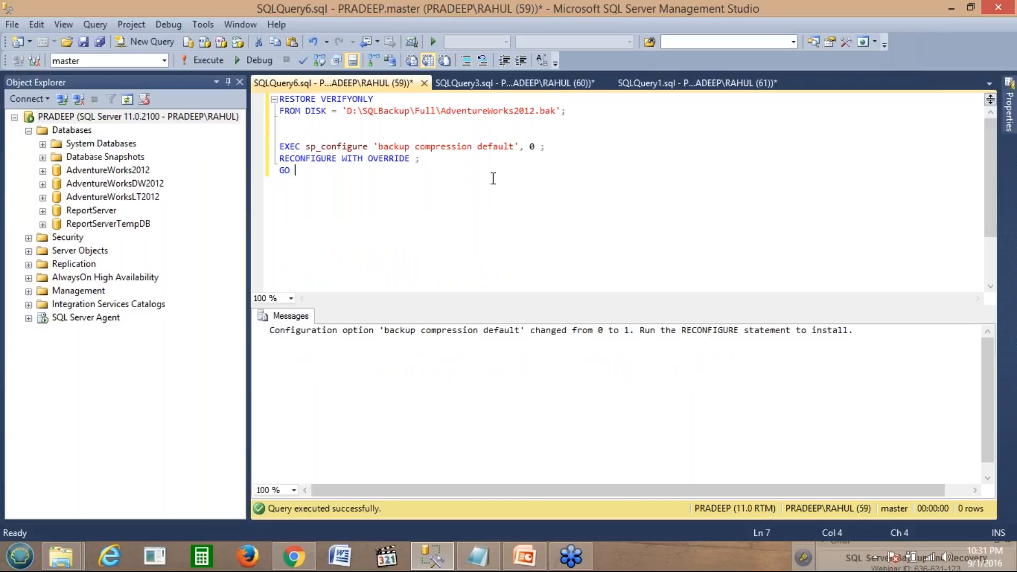
Step: Parse and run RESTORE VERIFYONLY on AdventureWorks2012.bak, confirming file 1's backup set is valid
left_click(577, 114)
key("Return")
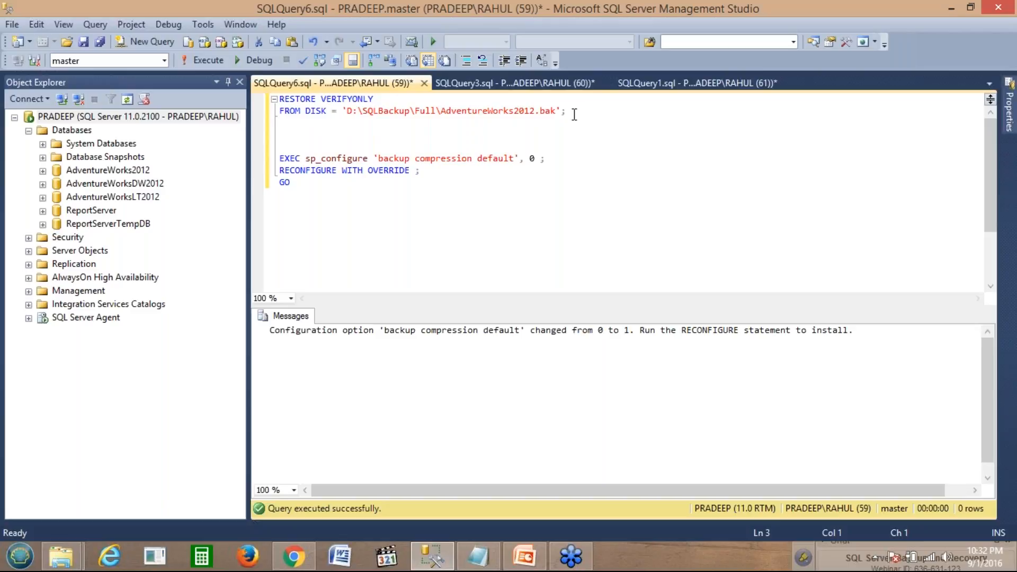
left_click_drag(575, 113, 273, 103)
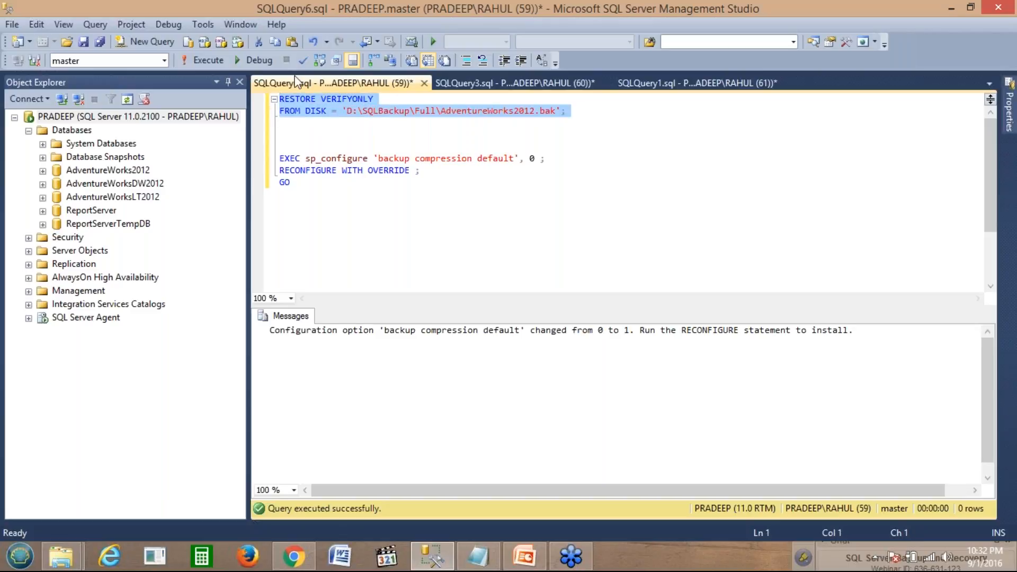
left_click(303, 61)
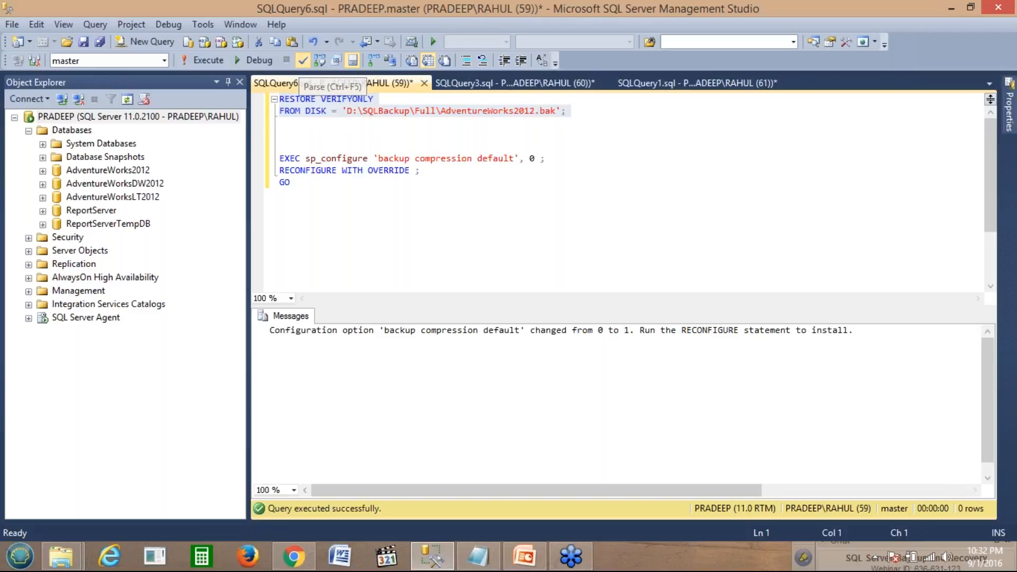
left_click(210, 62)
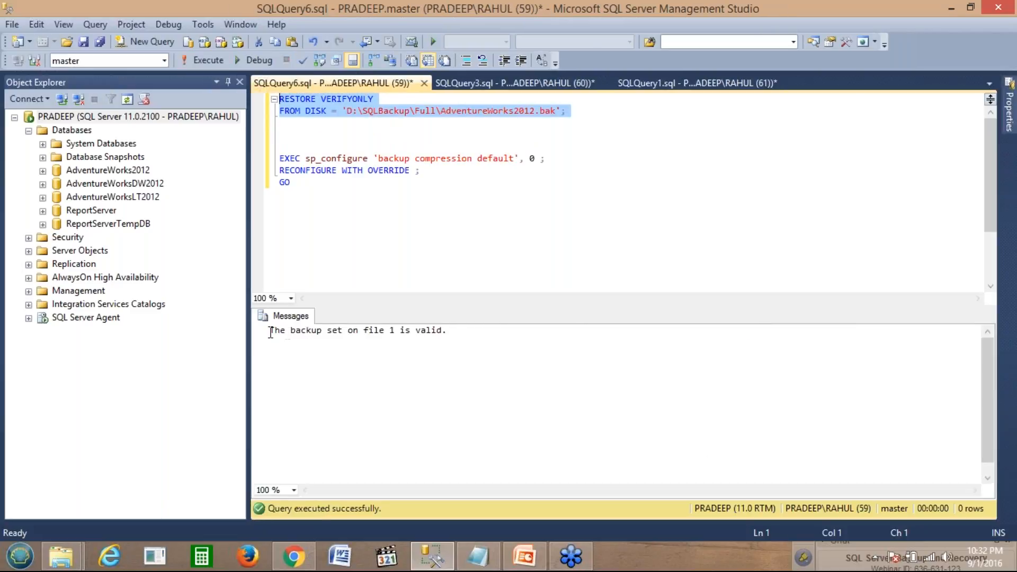
left_click_drag(271, 331, 455, 331)
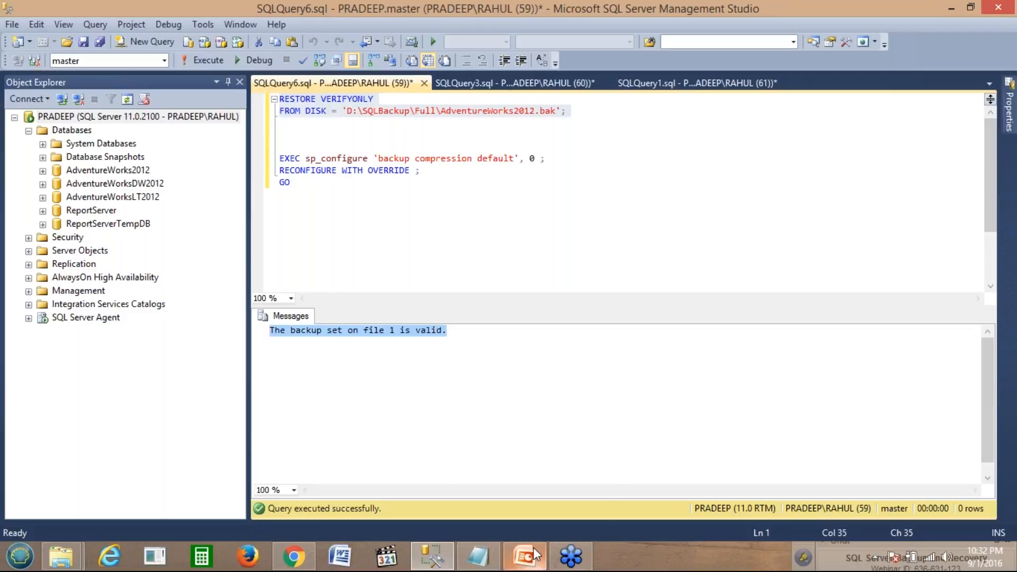
left_click(470, 244)
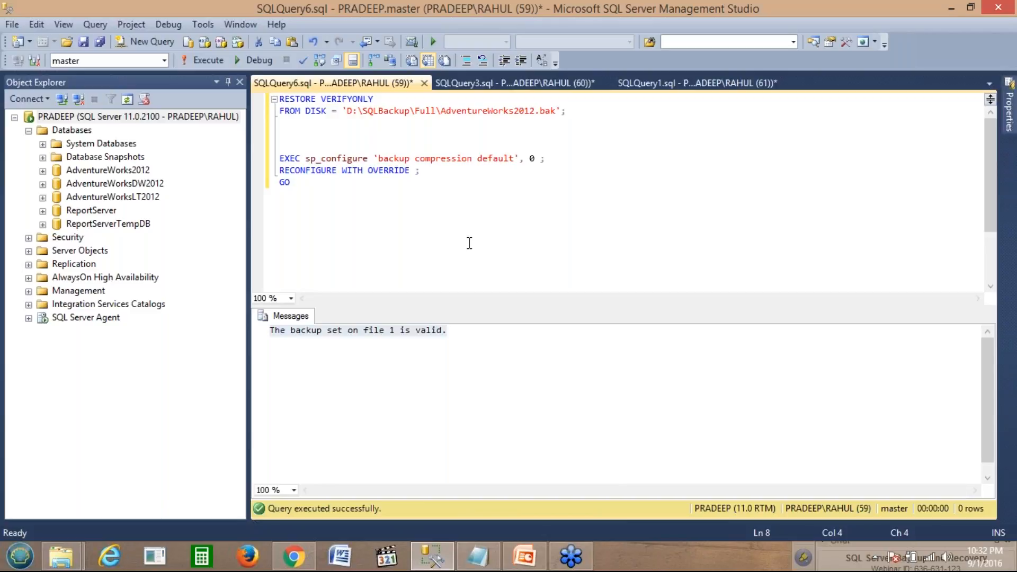
left_click(516, 84)
left_click(337, 132)
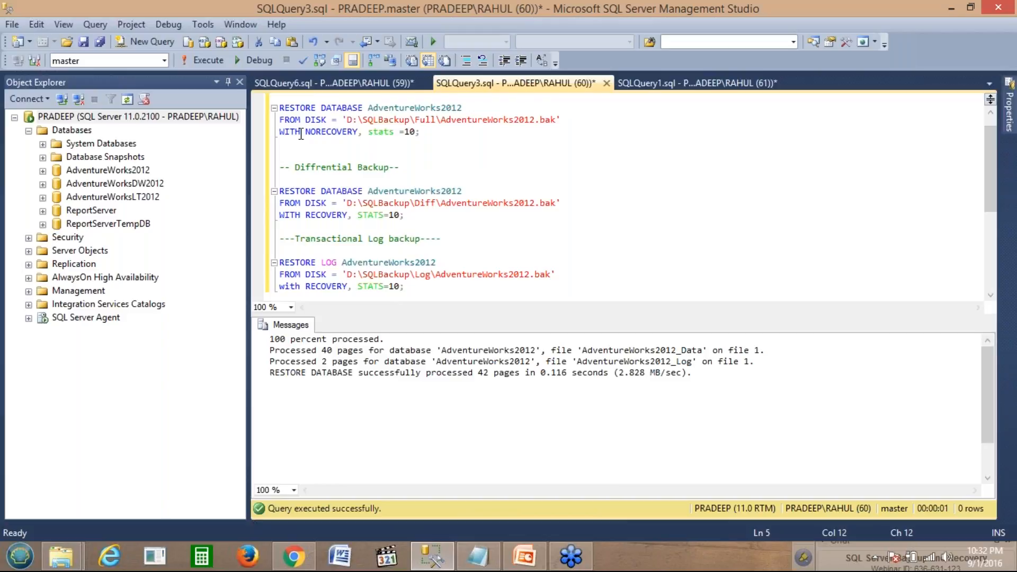
left_click(301, 132)
left_click(325, 85)
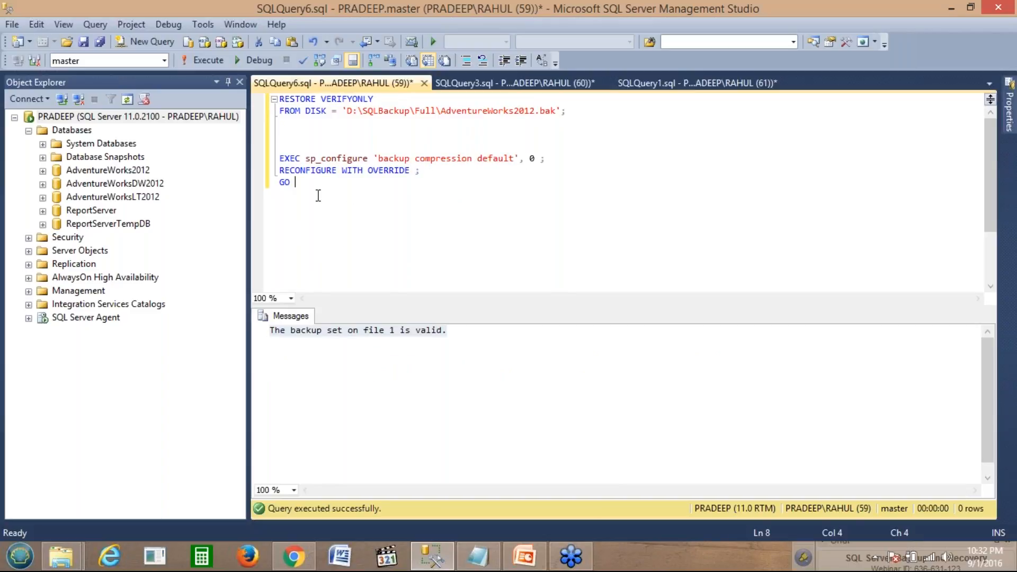
left_click(309, 159)
left_click_drag(309, 159, 367, 159)
key("ctrl+c")
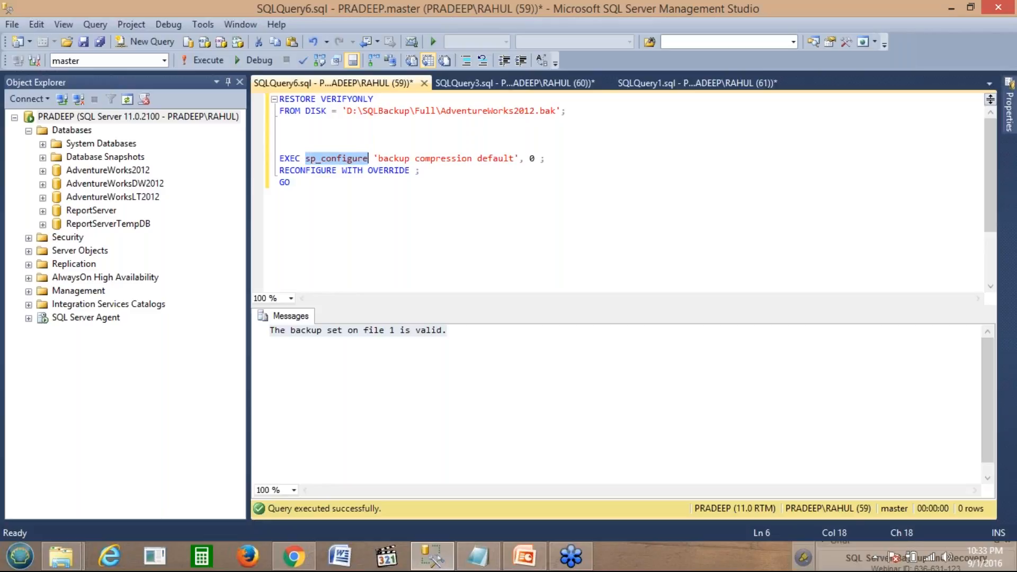
Step: Run sp_configure in a new query and confirm backup compression default has config_value 1
left_click(146, 42)
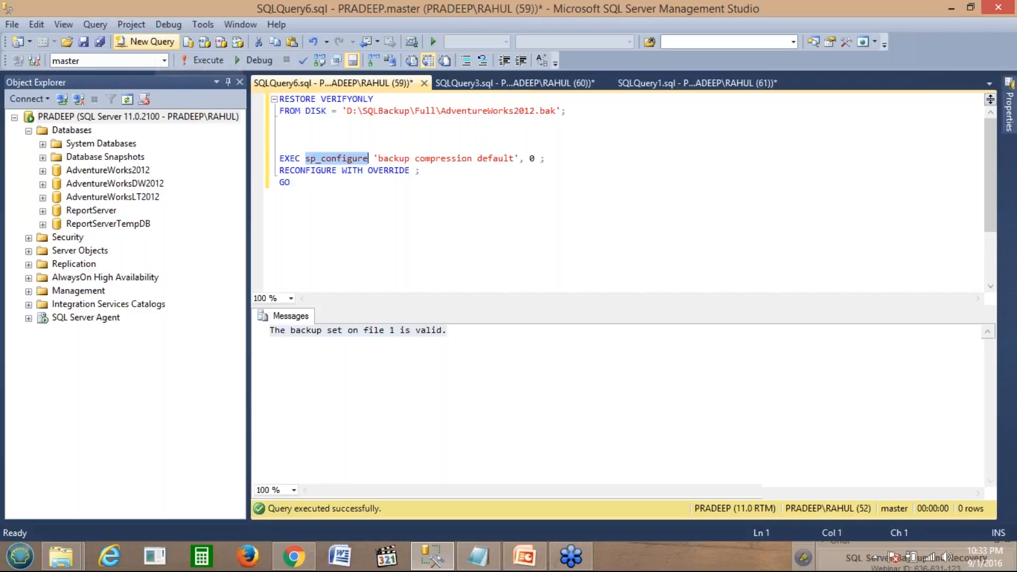
key("ctrl+v")
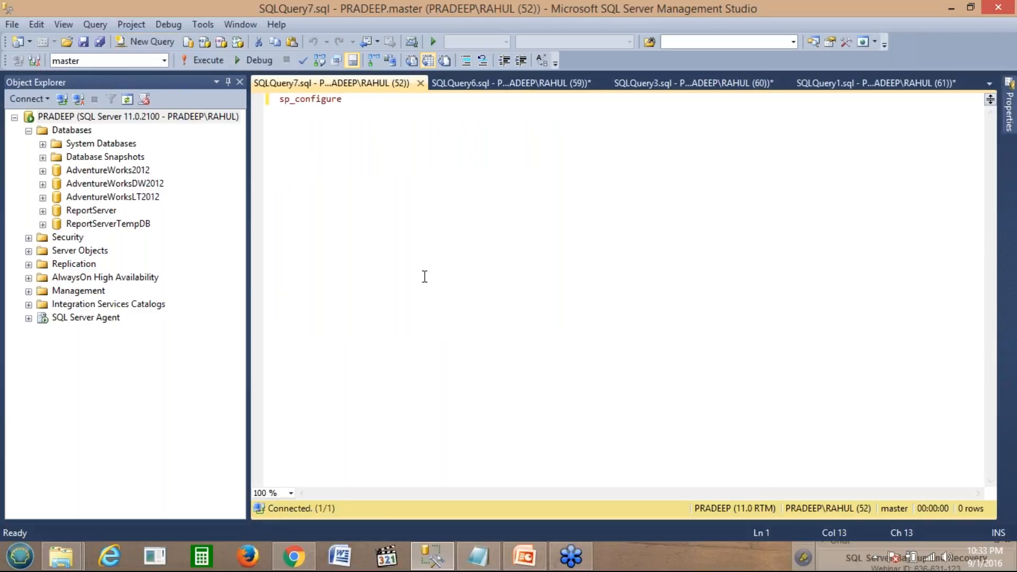
left_click(206, 59)
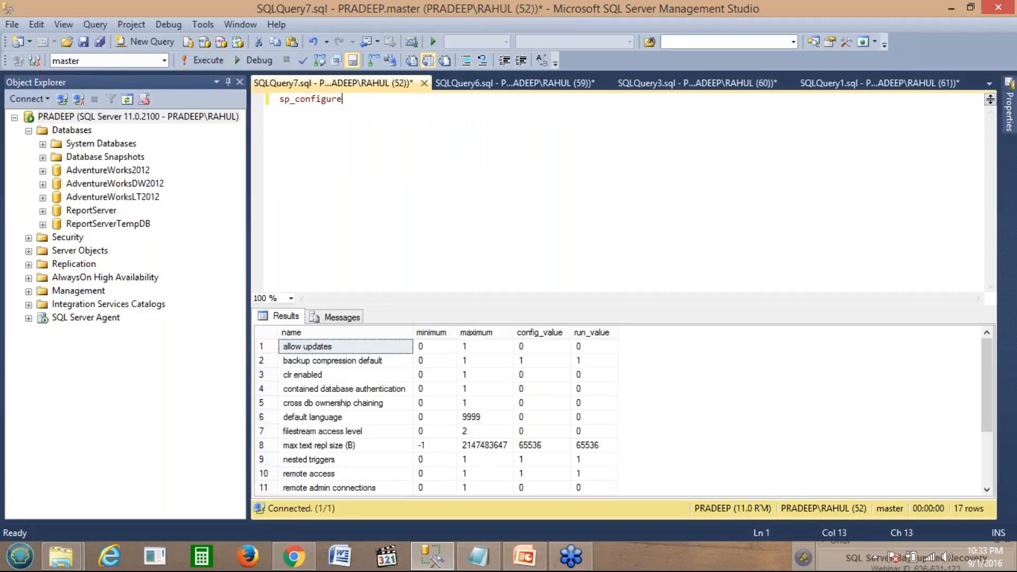
left_click(268, 362)
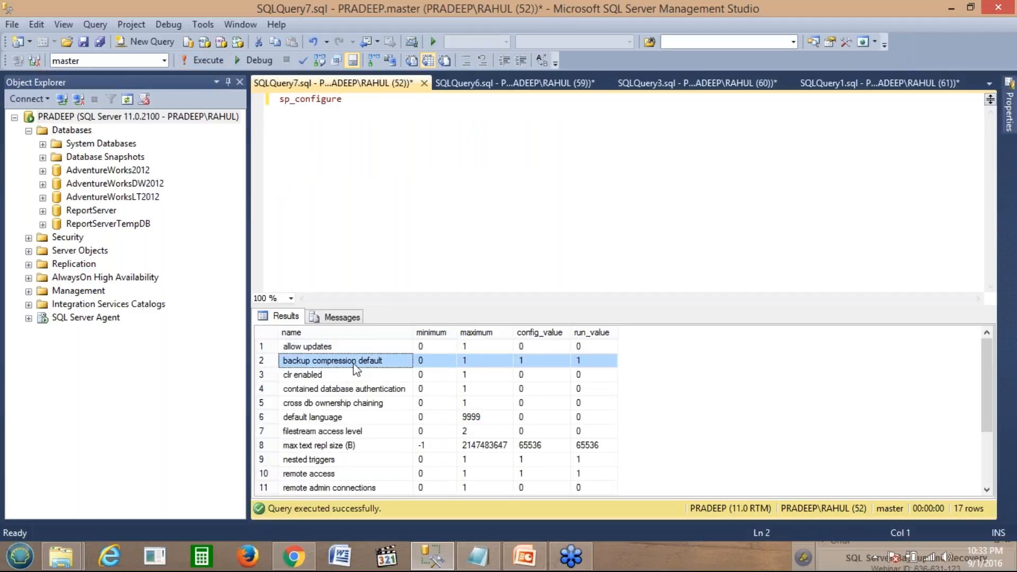
left_click(525, 365)
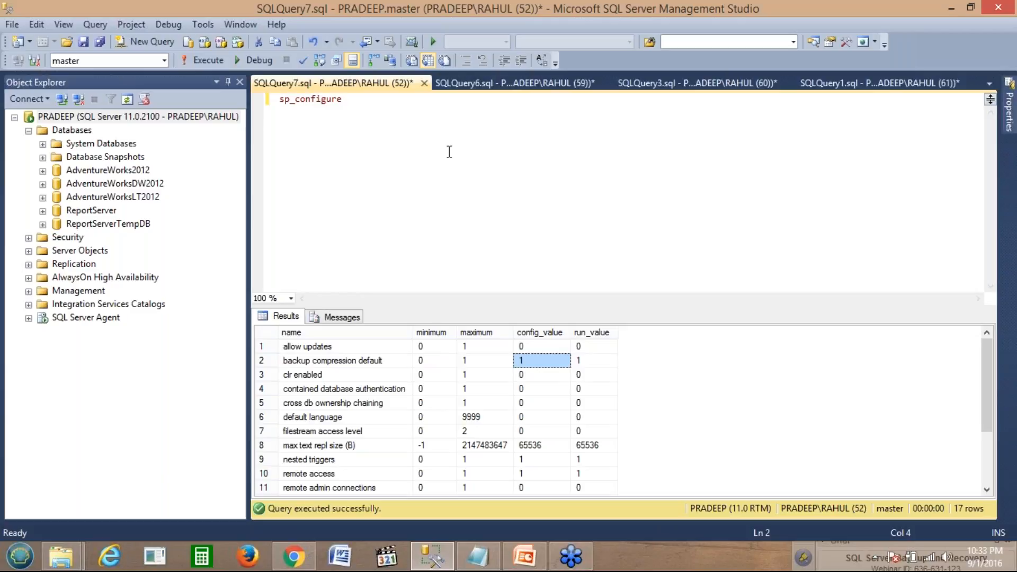
left_click(514, 83)
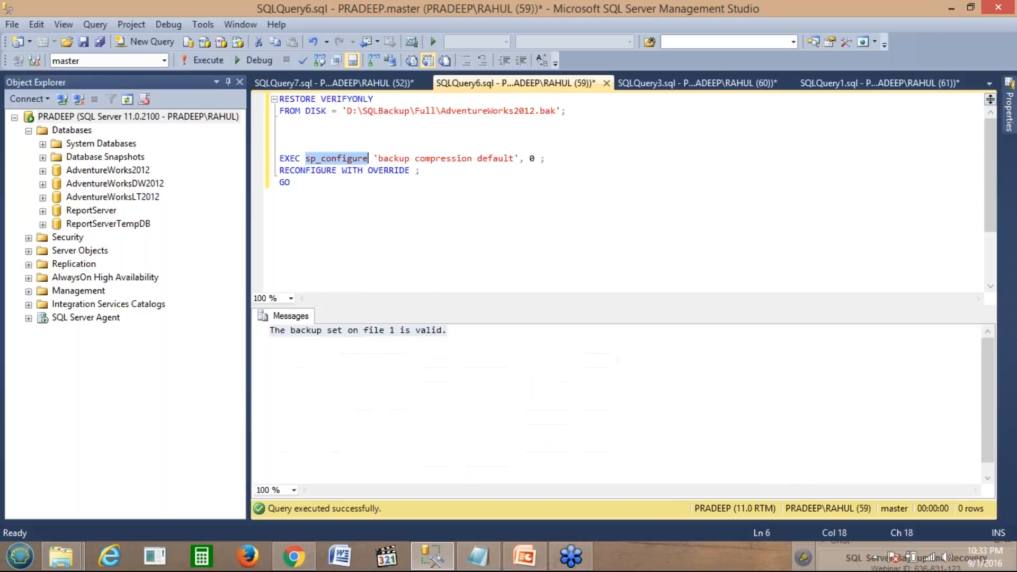
left_click_drag(303, 186, 279, 158)
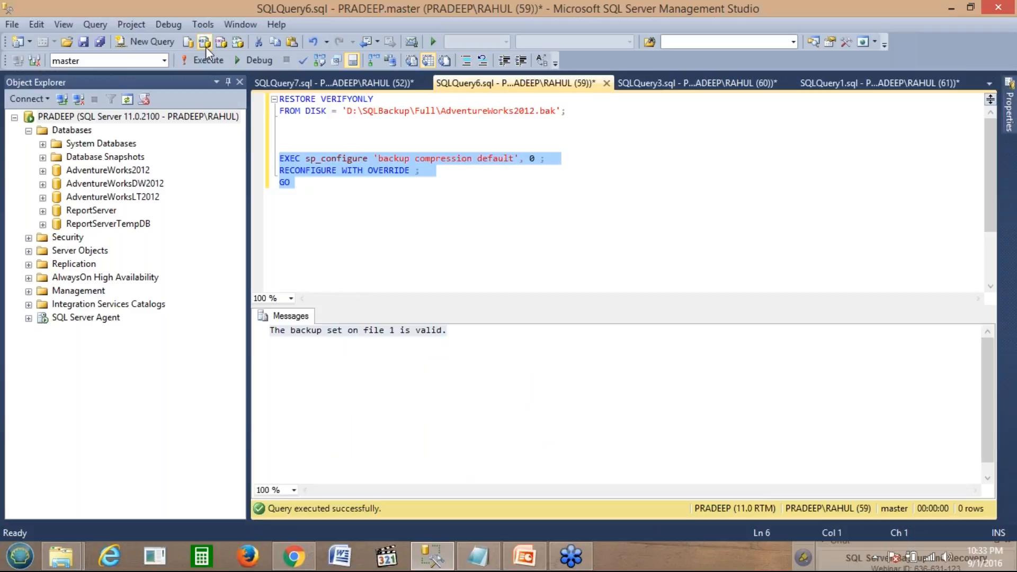
Step: Run the batch setting backup compression default to 0, then rerun sp_configure to confirm 0
left_click(208, 60)
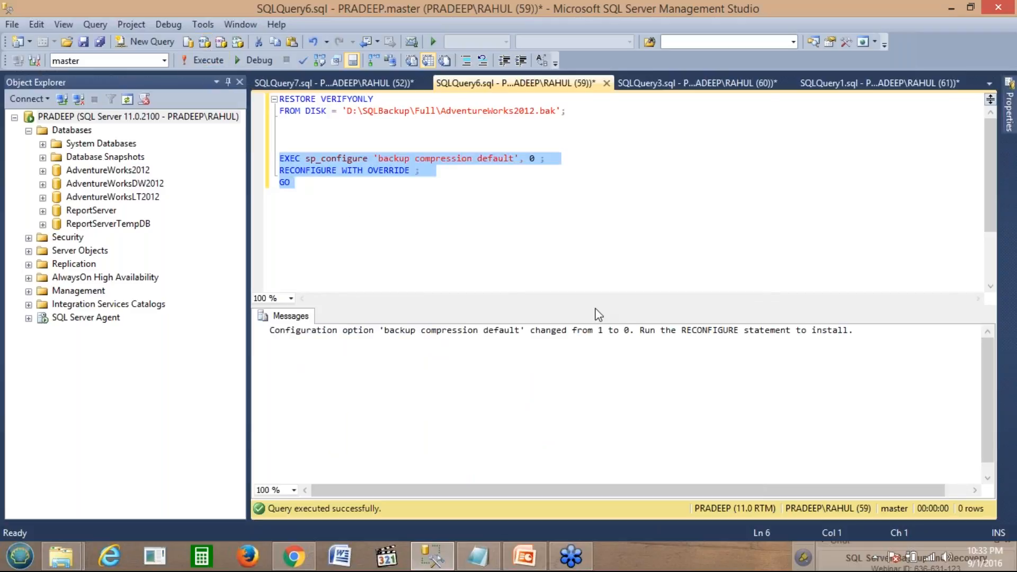
left_click(348, 82)
left_click(280, 100)
left_click_drag(280, 102, 277, 101)
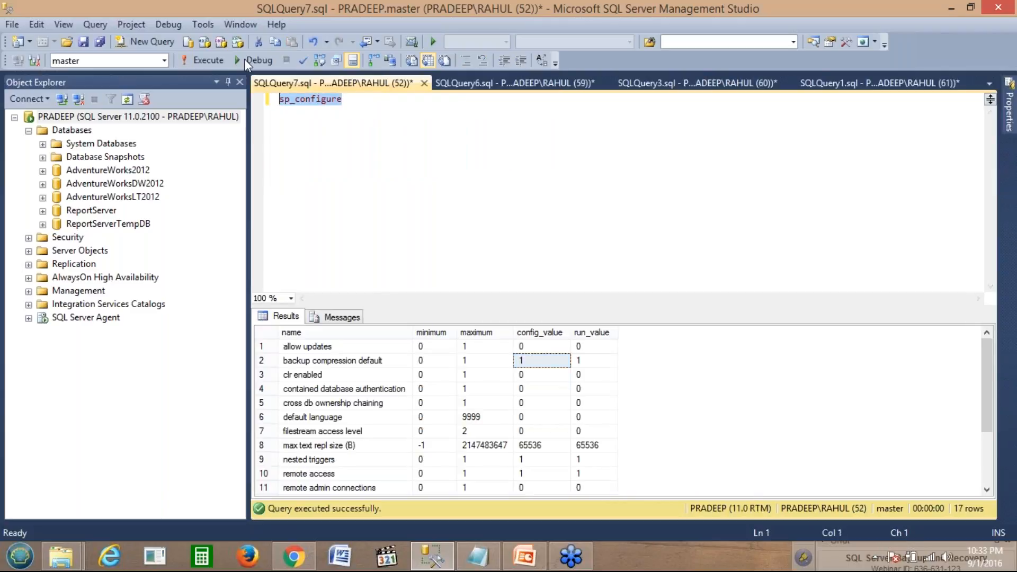
left_click(209, 60)
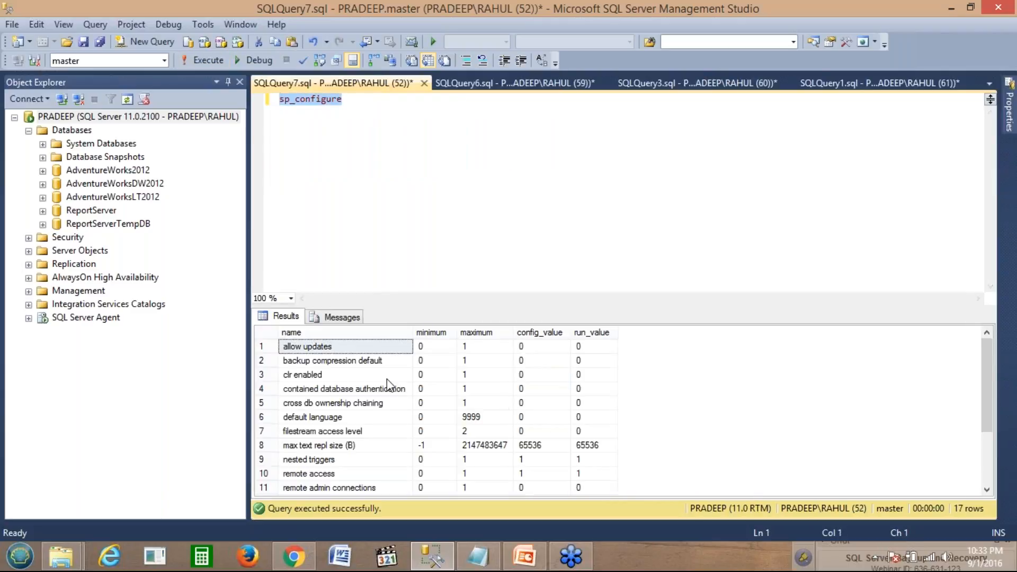
left_click(269, 363)
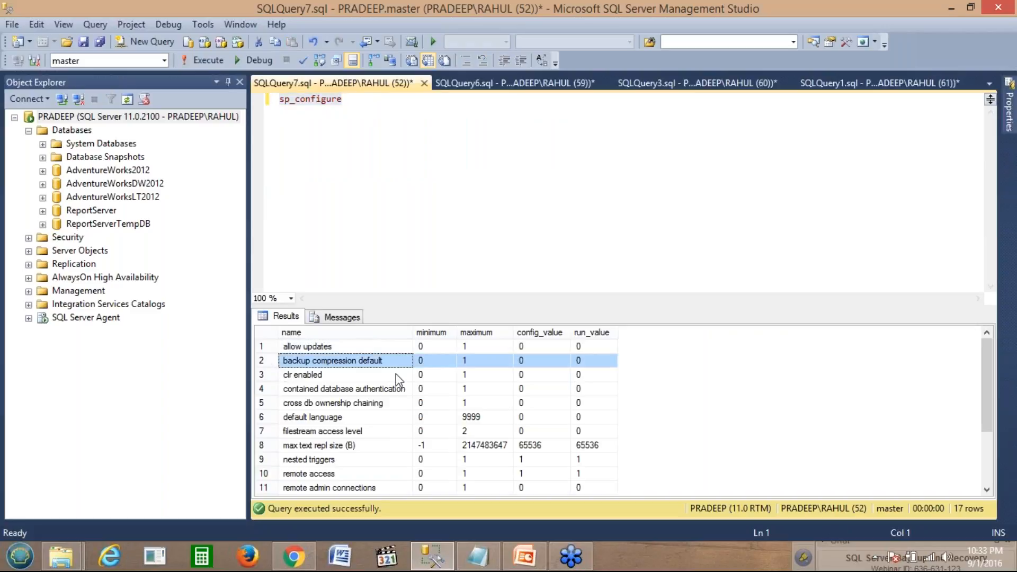
left_click(519, 361)
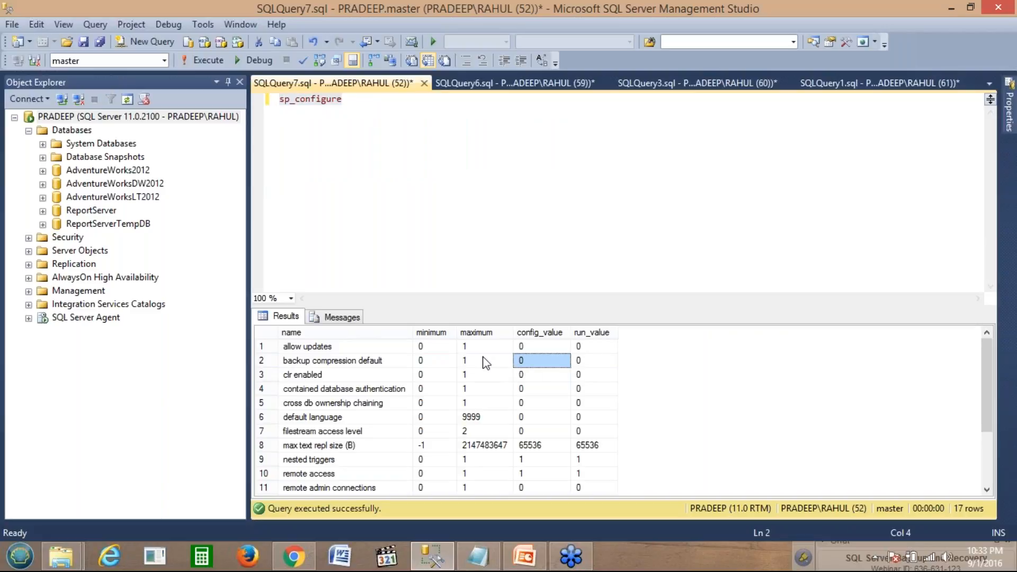
left_click(269, 365)
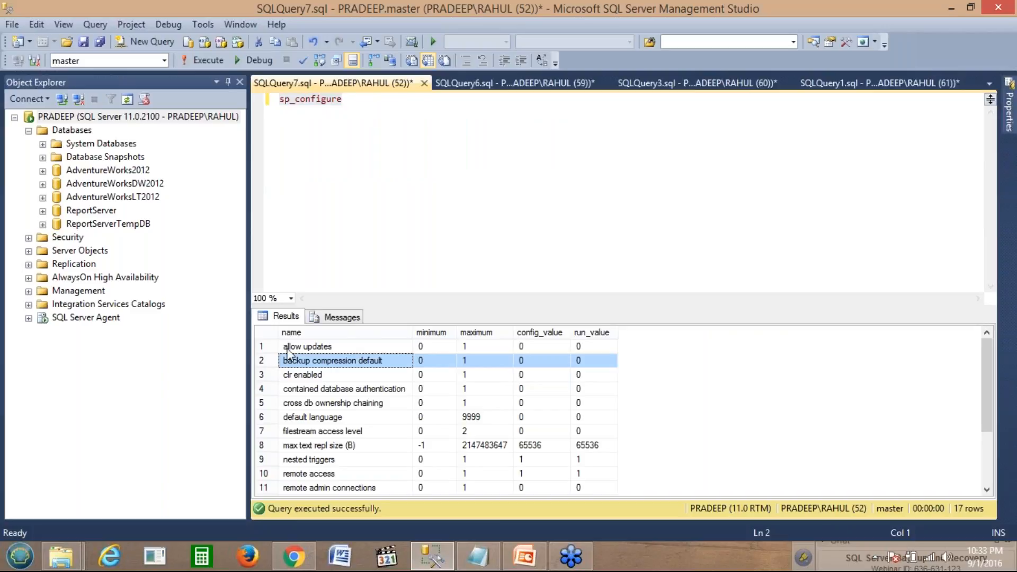
left_click(443, 198)
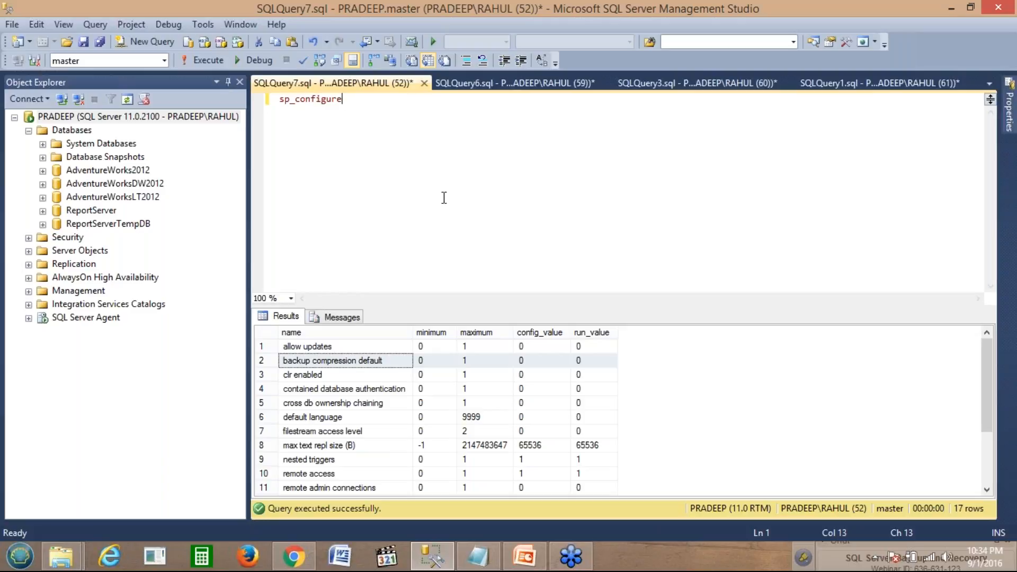
left_click(511, 83)
Step: Change the EXEC line's value from 0 to 1 and run the batch to re-enable compression
left_click(356, 182)
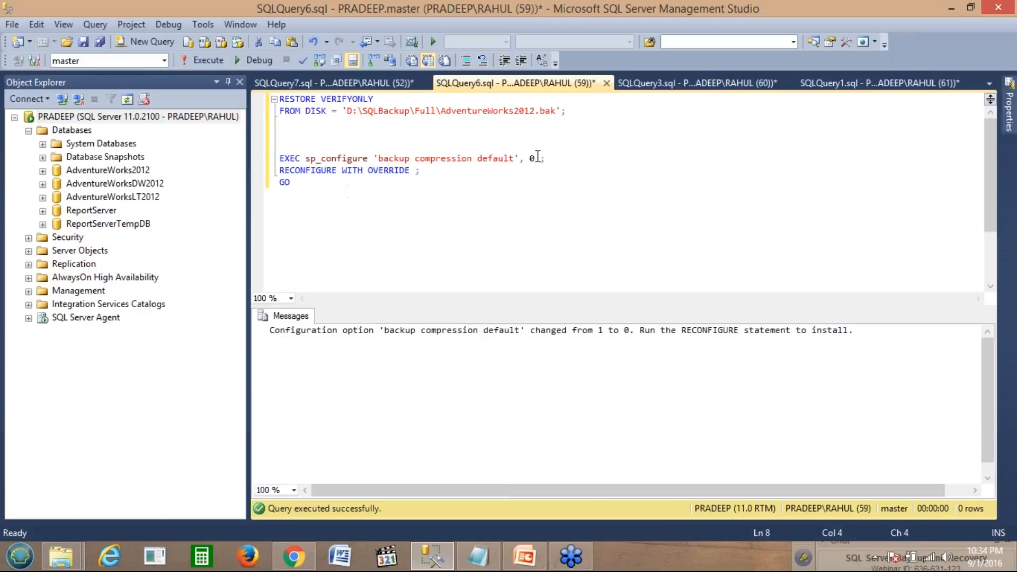
left_click(535, 159)
key("BackSpace")
type("1")
left_click_drag(292, 182, 279, 158)
left_click(210, 60)
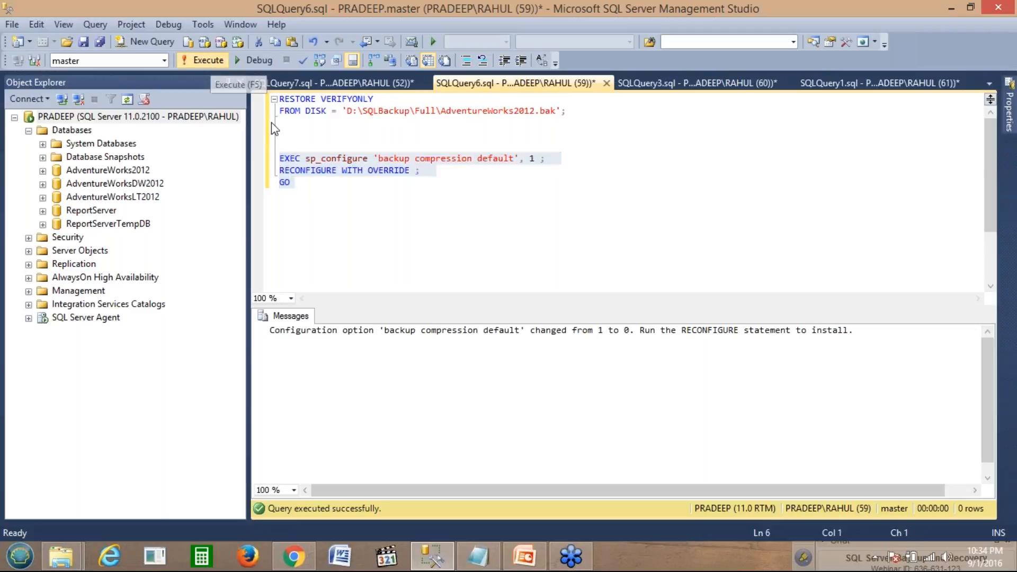
Step: Rerun sp_configure and check backup compression default's config and run values are 1
left_click(278, 82)
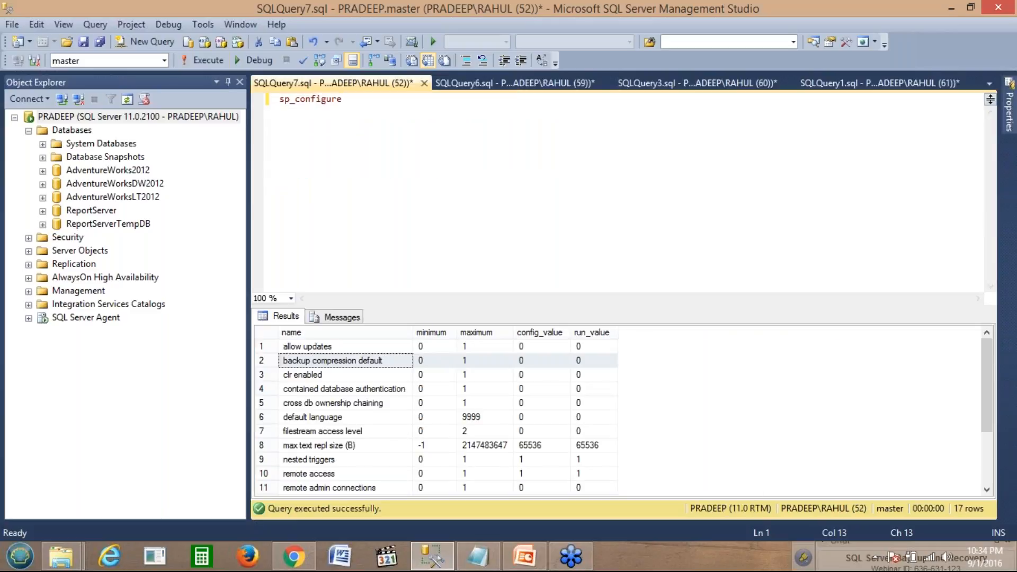
left_click(202, 61)
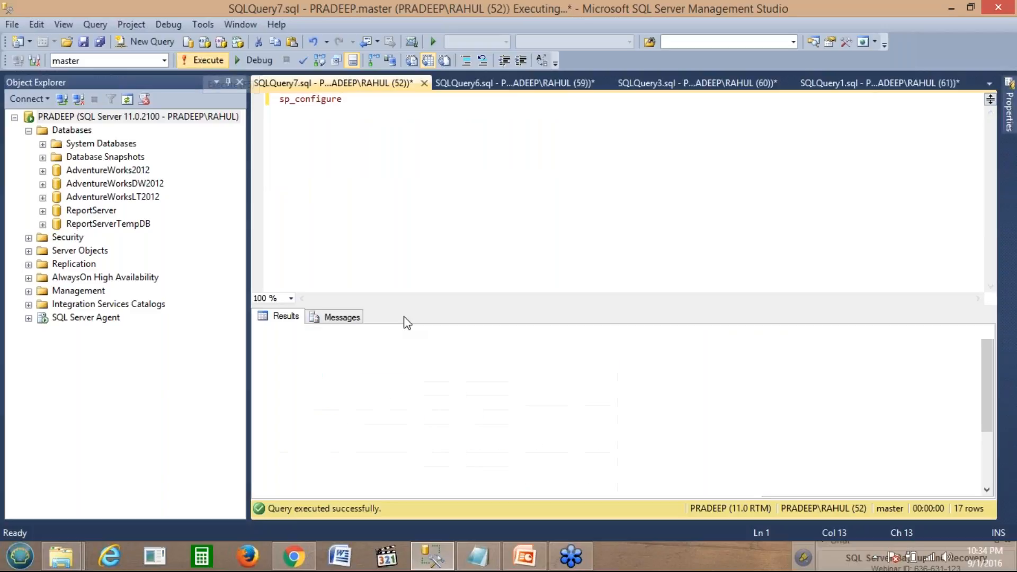
left_click(264, 360)
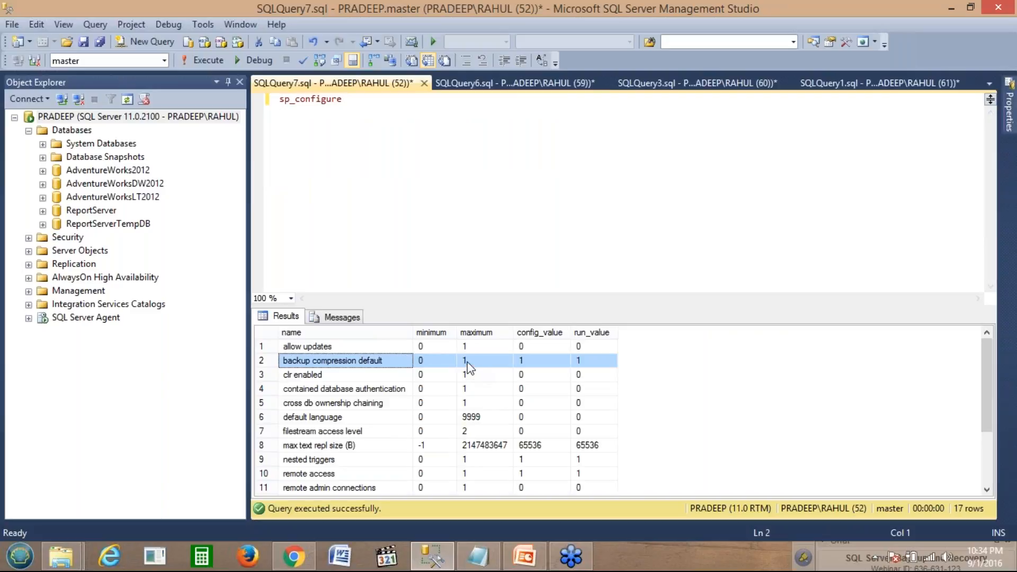
left_click(506, 364)
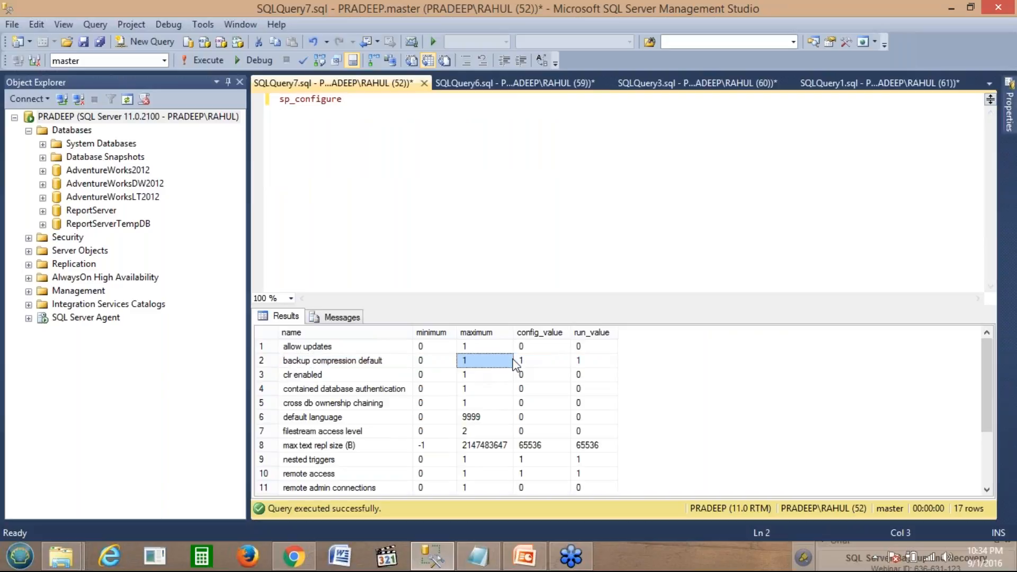
left_click(484, 241)
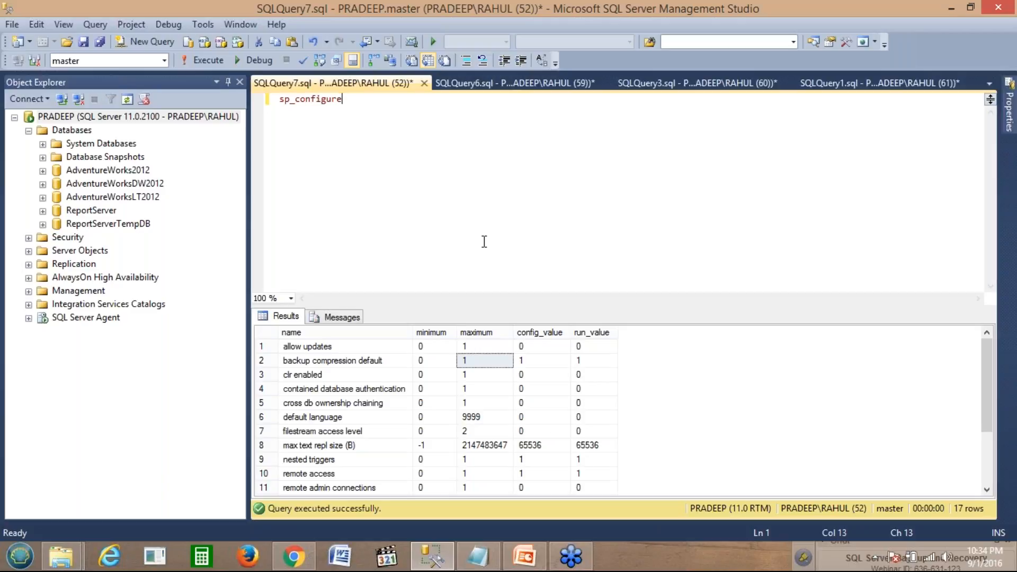
key("super+c")
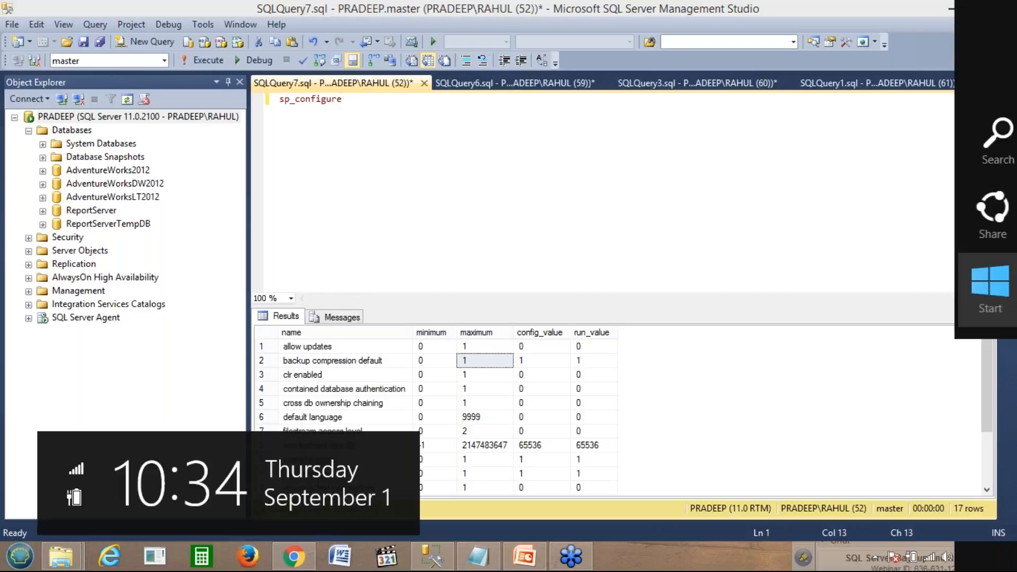
key("Escape")
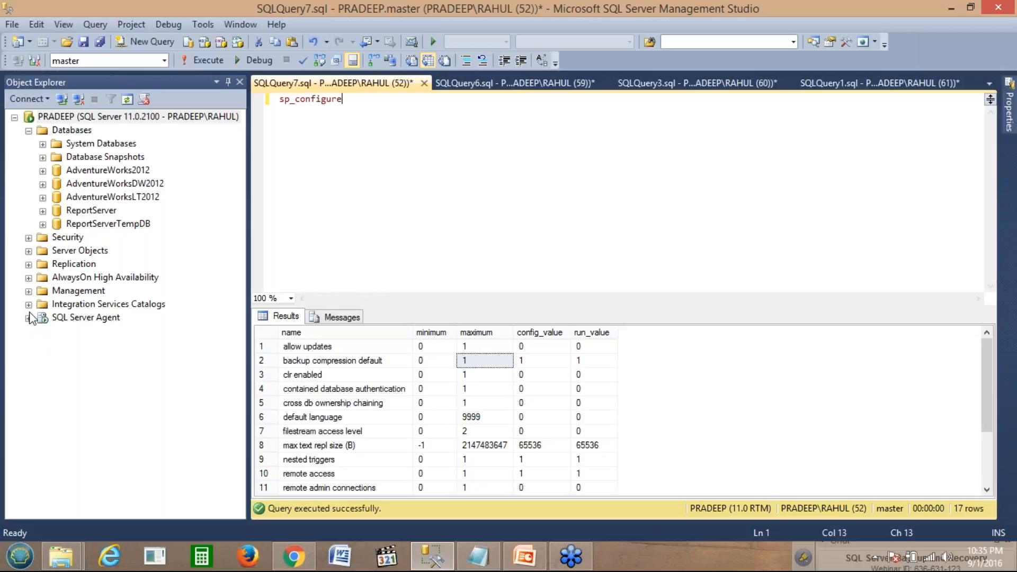
key("F5")
Step: Expand Management and bring up the context menu of the Maintenance Plans folder
left_click(29, 291)
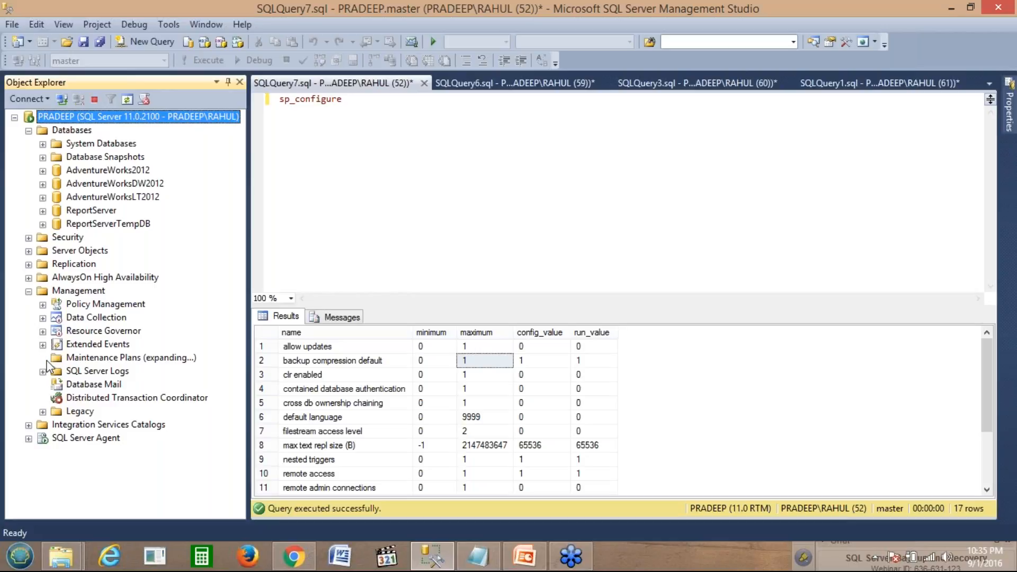
left_click(92, 358)
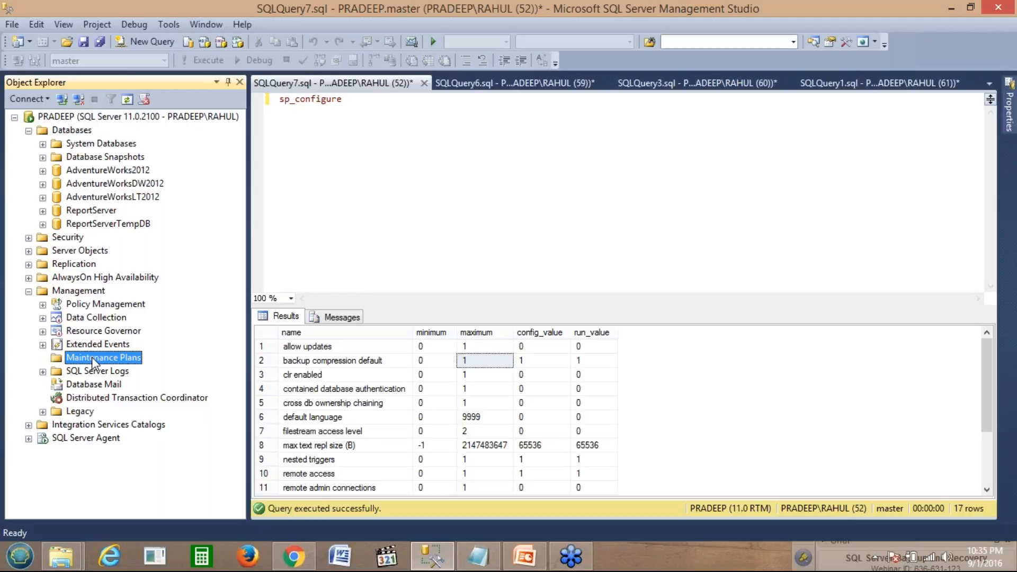
right_click(92, 358)
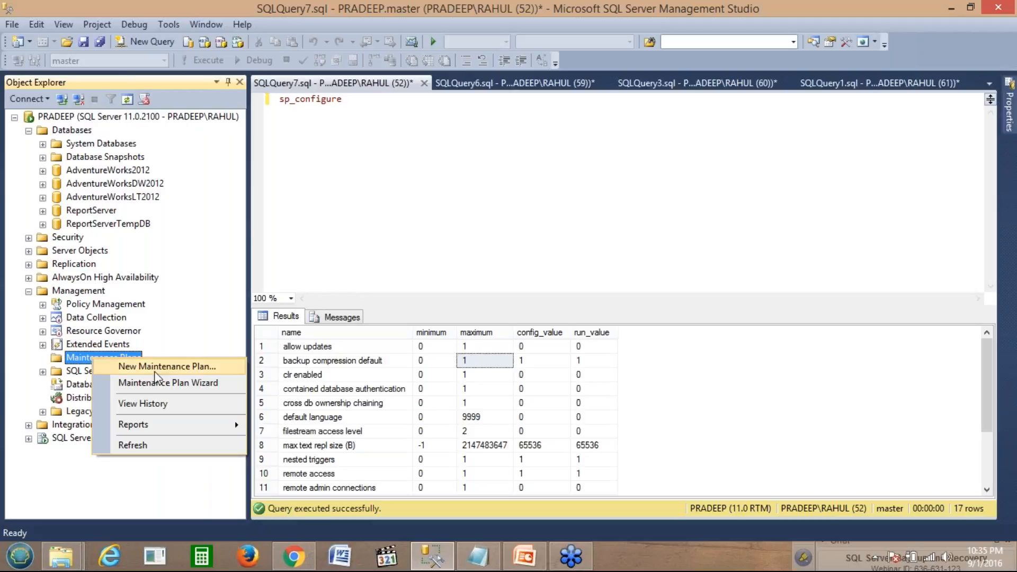
left_click(72, 294)
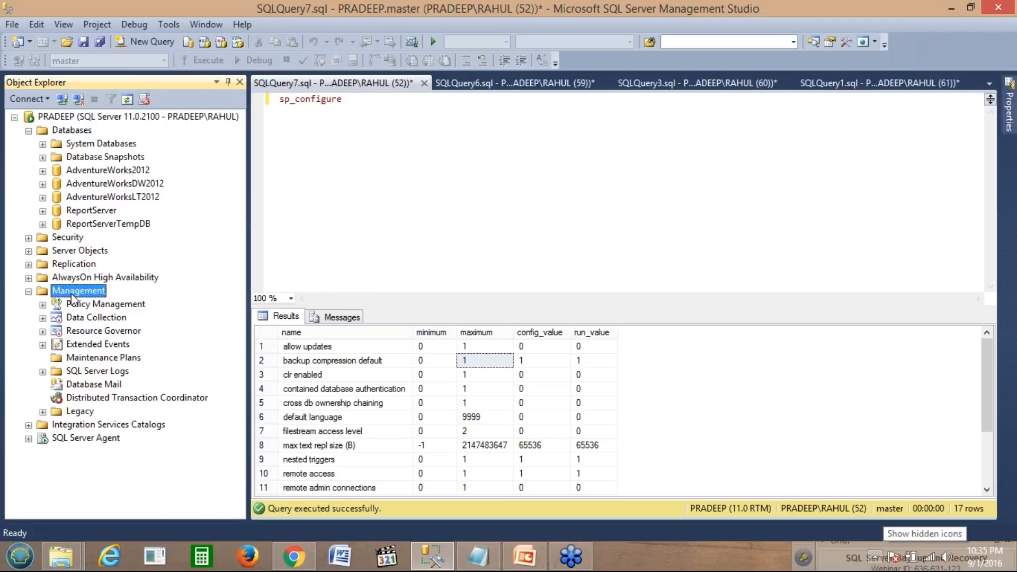
left_click(95, 357)
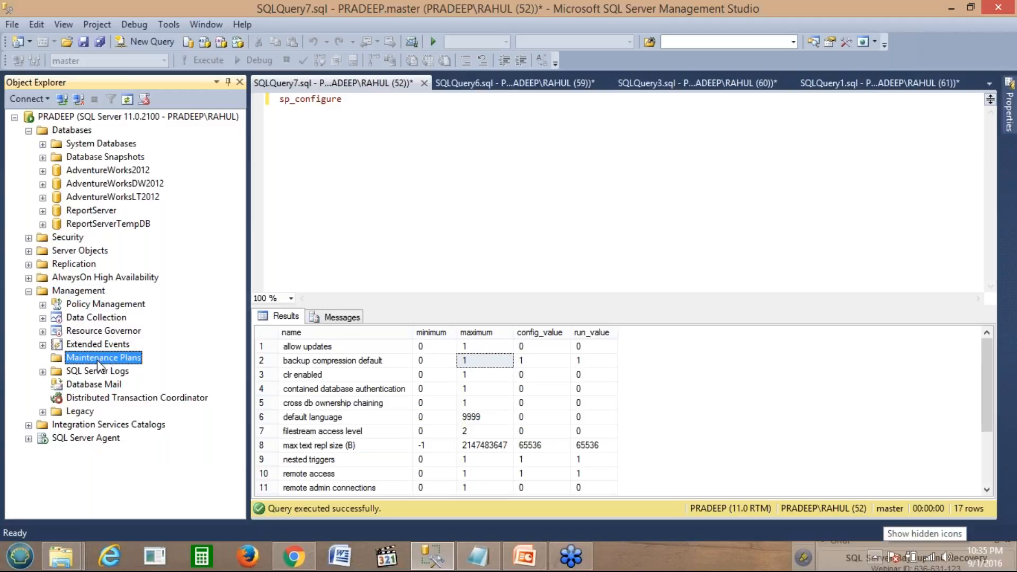
right_click(97, 358)
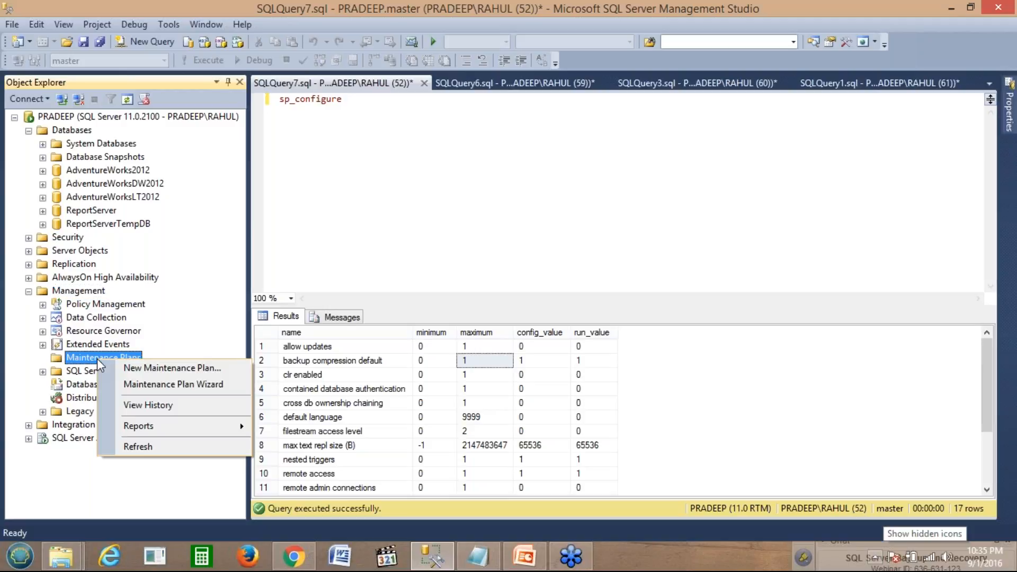
Step: Create a new maintenance plan named Full_Backup
left_click(163, 368)
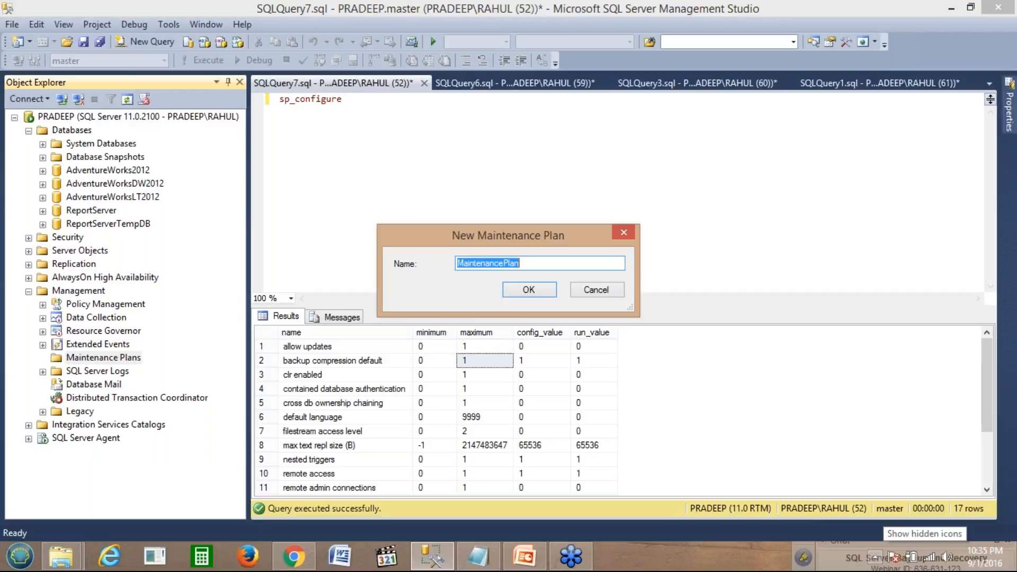
type("F")
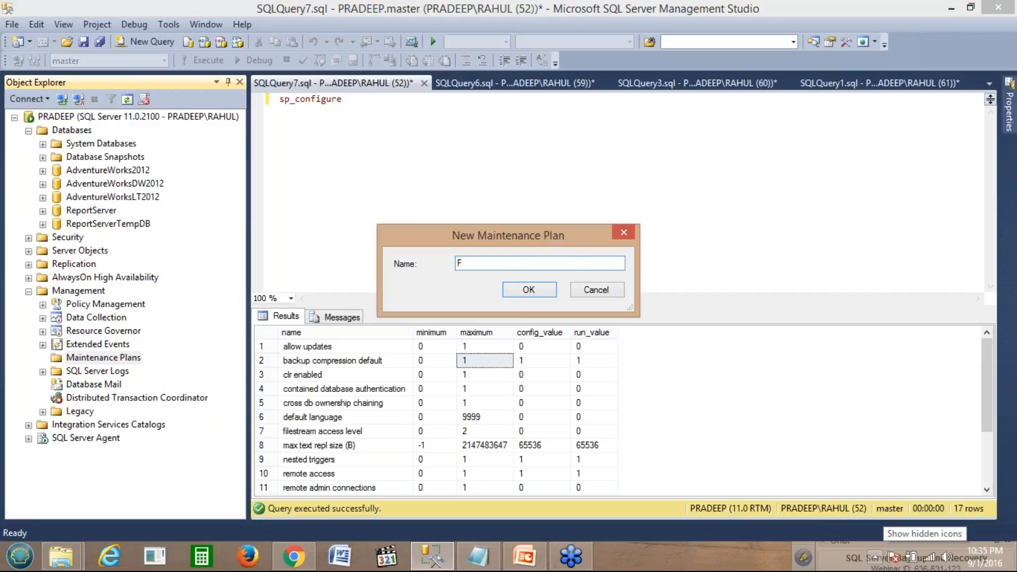
type("ull_Backup")
left_click(530, 290)
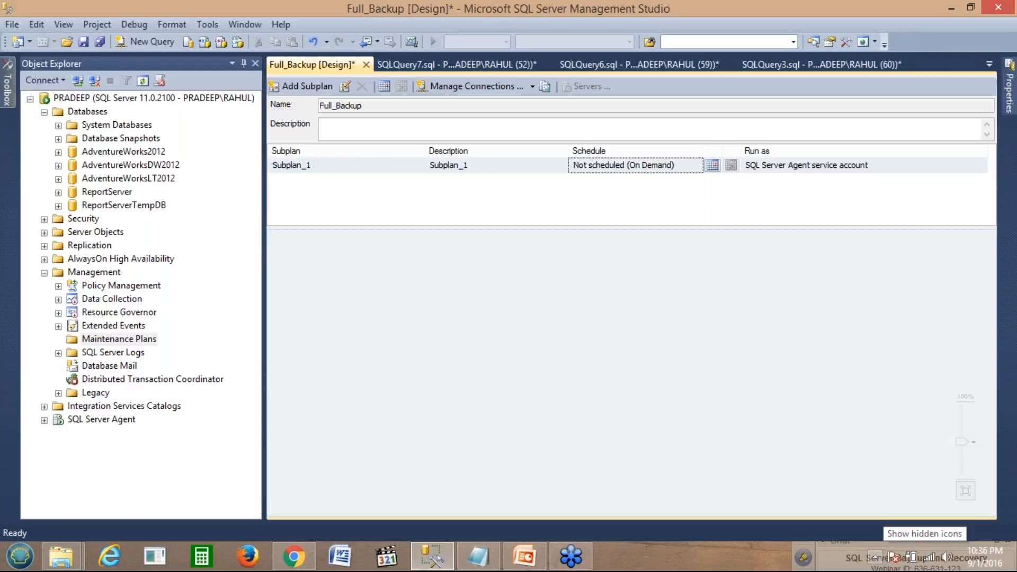
Step: Add a Back Up Database Task from the Toolbox to the design surface and open its settings
mouse_move(7, 86)
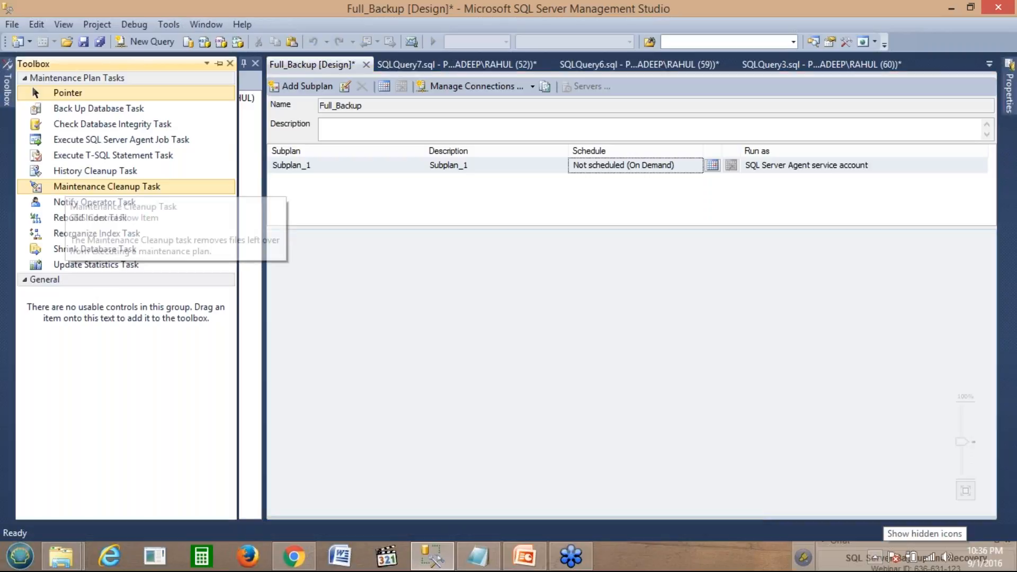
left_click(88, 112)
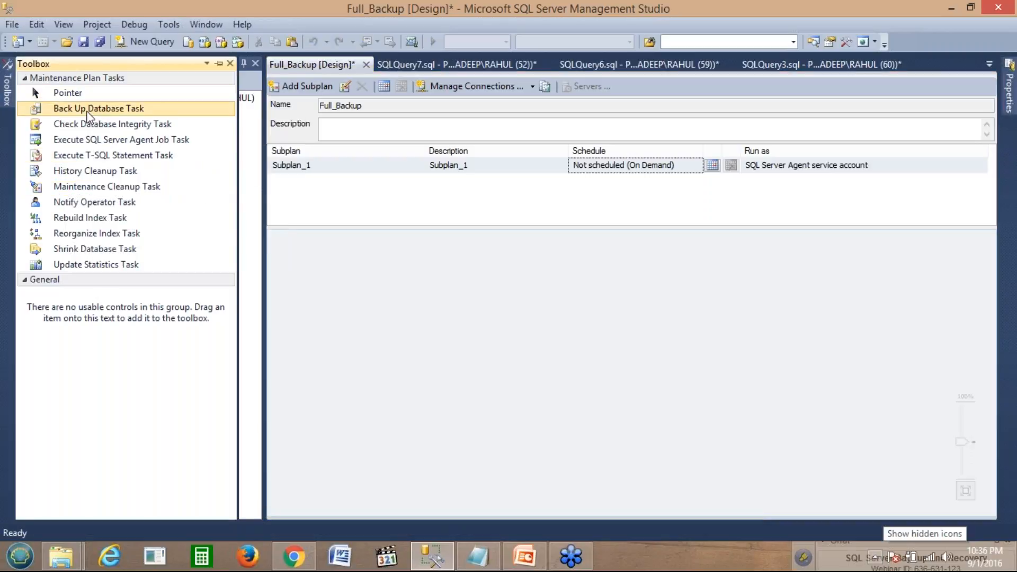
left_click_drag(88, 111, 407, 282)
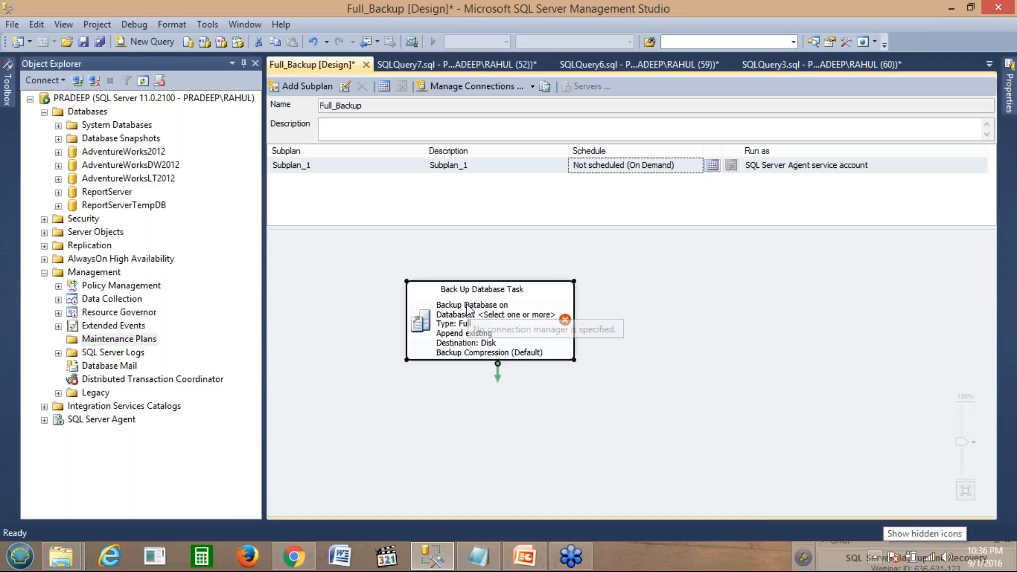
double_click(468, 310)
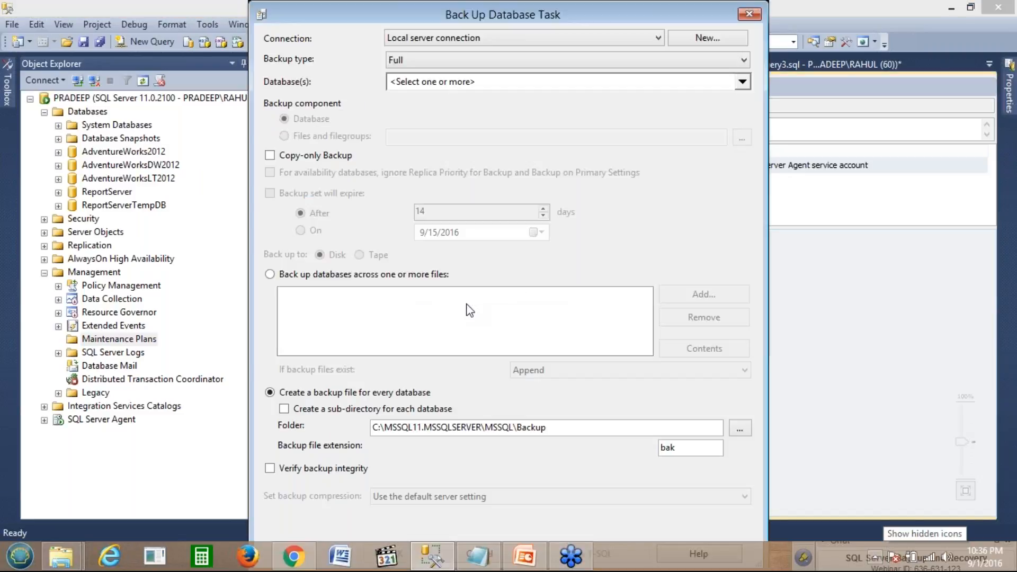
Step: Keep the backup type Full and set Database(s) to All databases
left_click(453, 60)
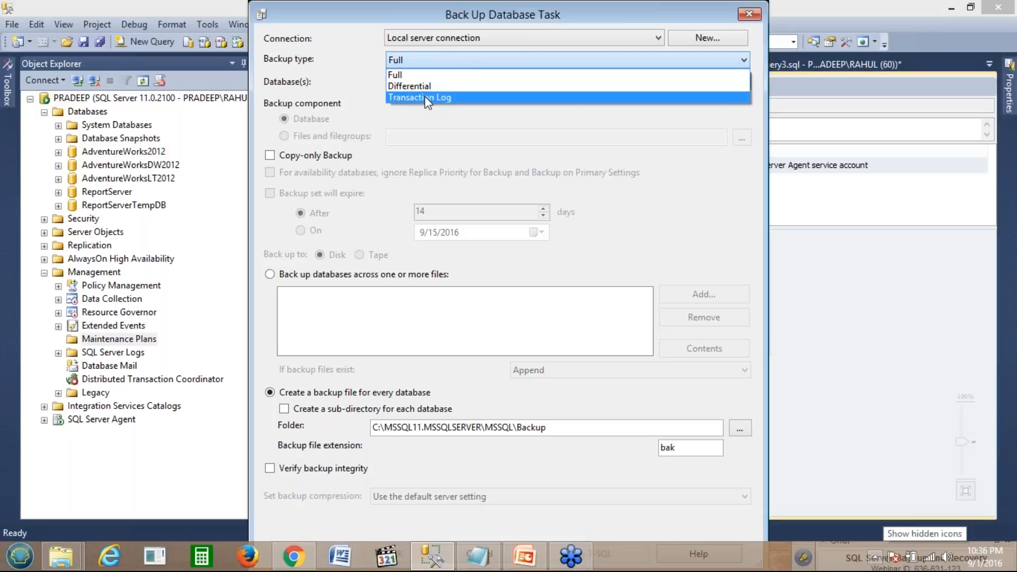
left_click(423, 76)
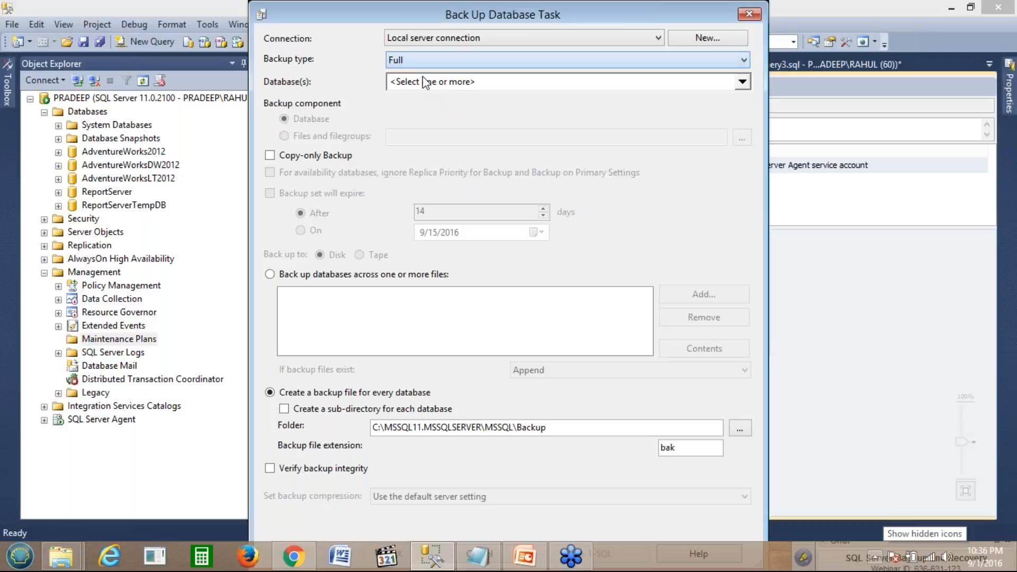
left_click(465, 85)
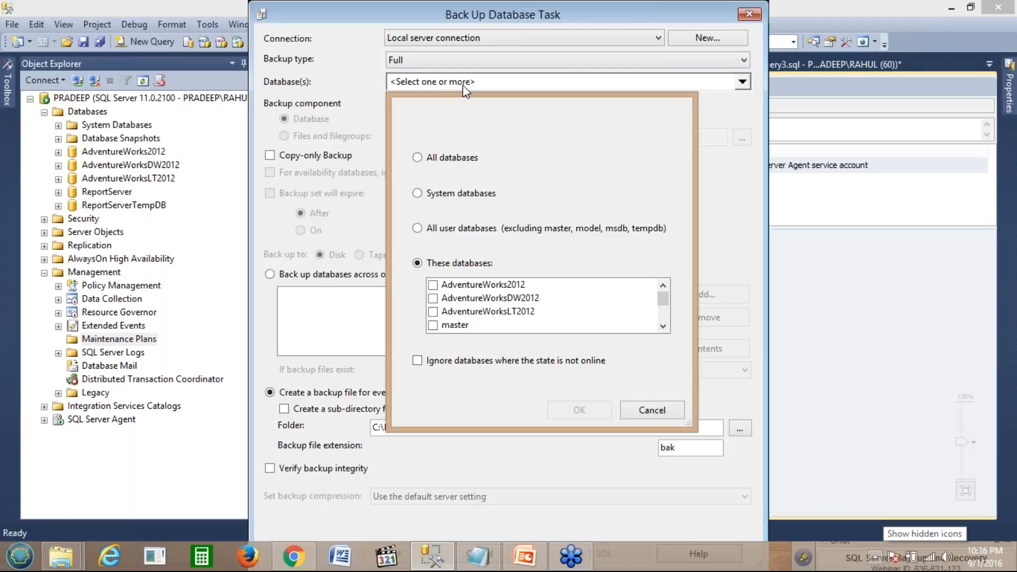
left_click(435, 229)
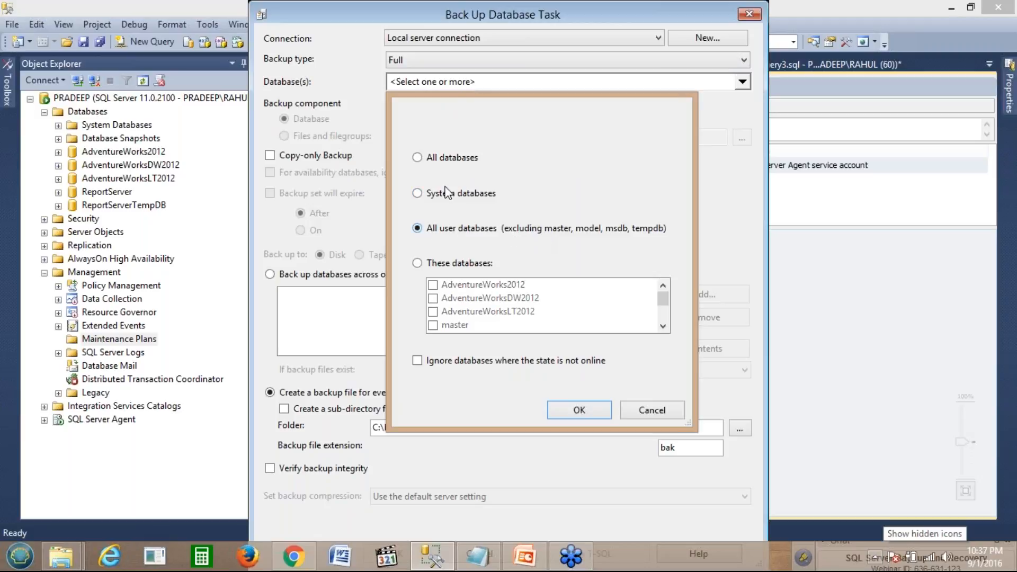
left_click(442, 163)
left_click(579, 410)
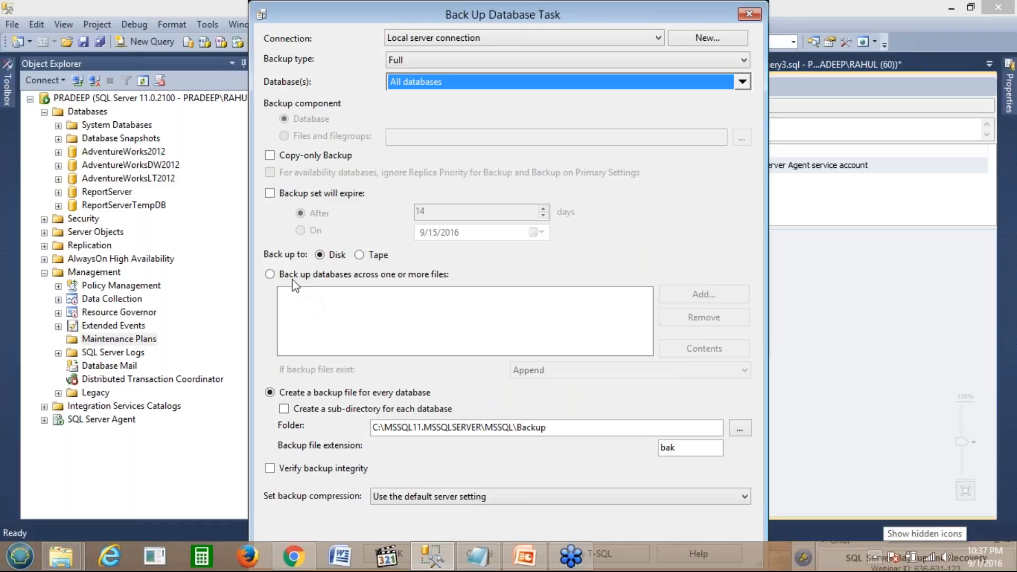
Step: Enable a sub-directory for each database, review the bak extension and folder, then browse This PC
left_click(285, 409)
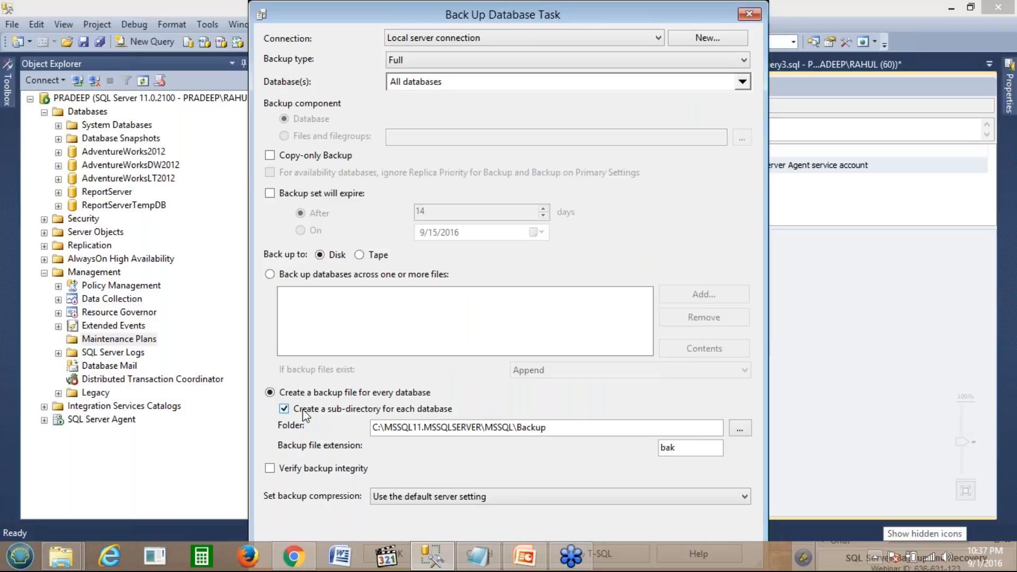
left_click(697, 451)
left_click(548, 427)
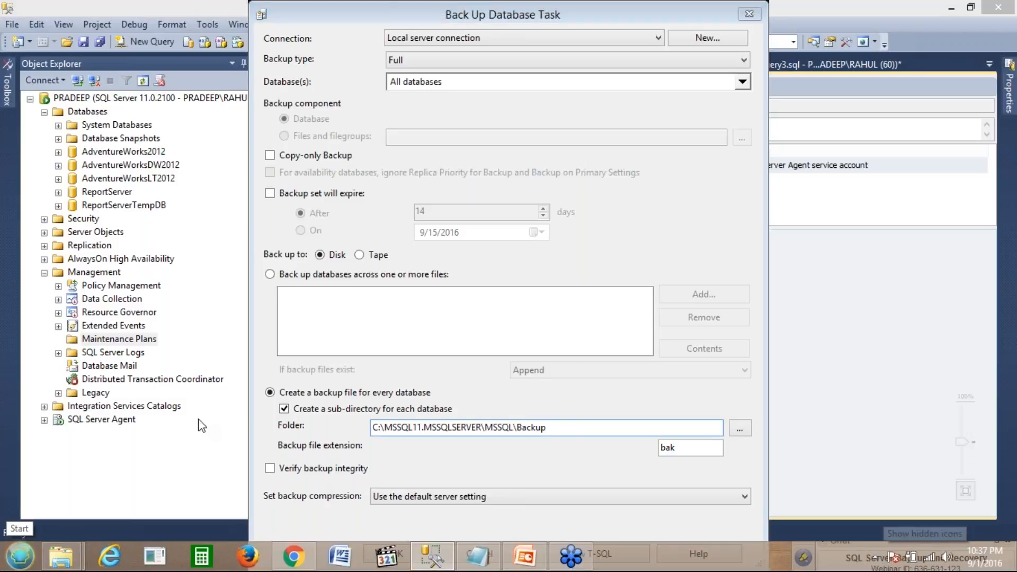
left_click(232, 309)
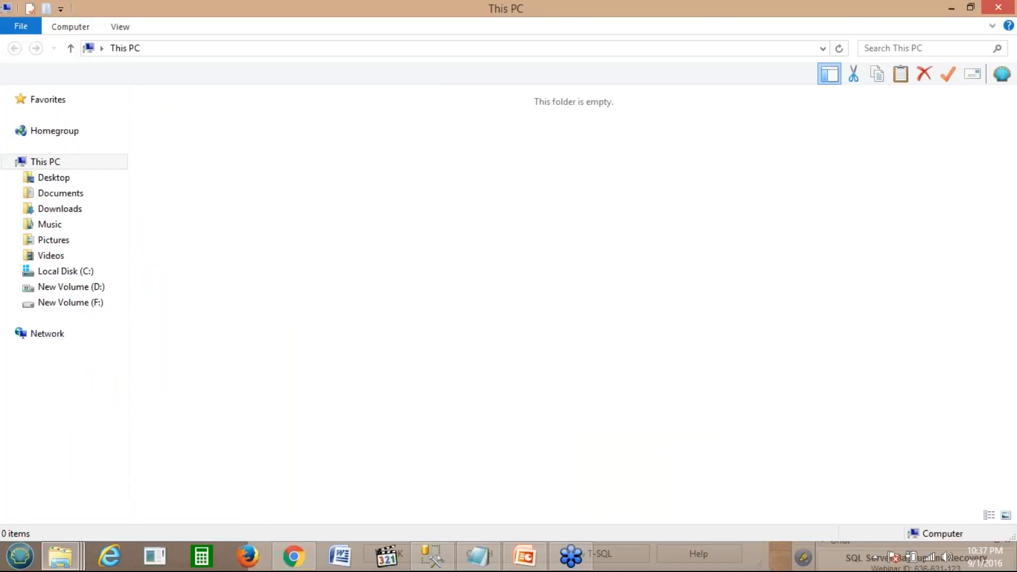
Step: Create the Maintenace_Backup folder in D:\SQLBackup, copy its path, and return to the backup task
double_click(401, 237)
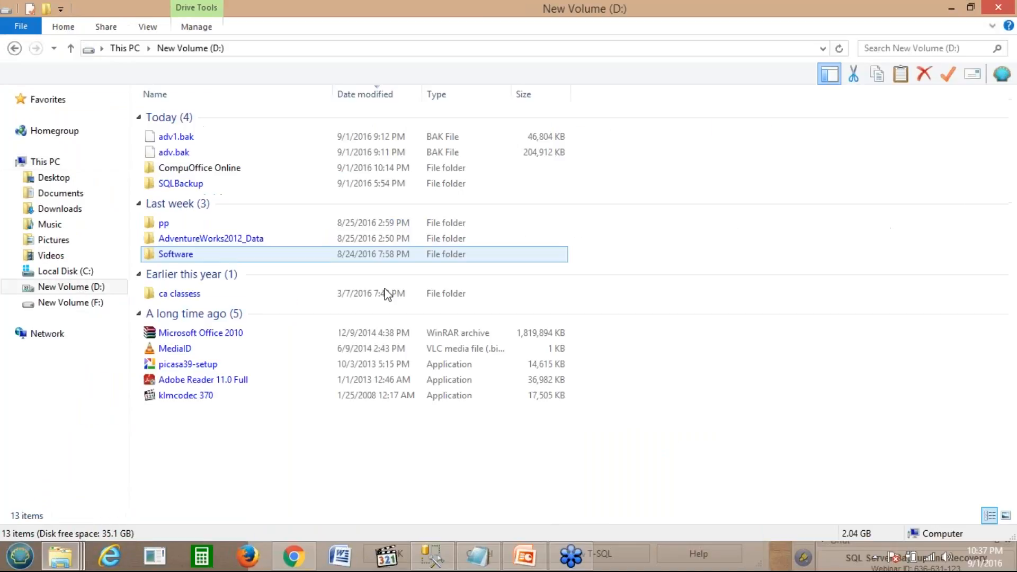
double_click(194, 189)
right_click(200, 251)
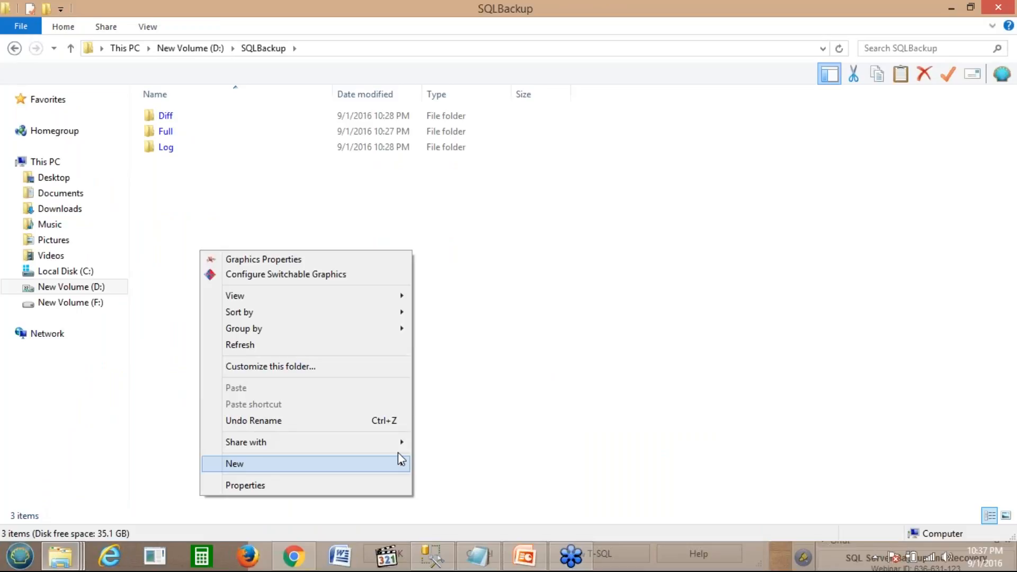
mouse_move(259, 464)
left_click(458, 246)
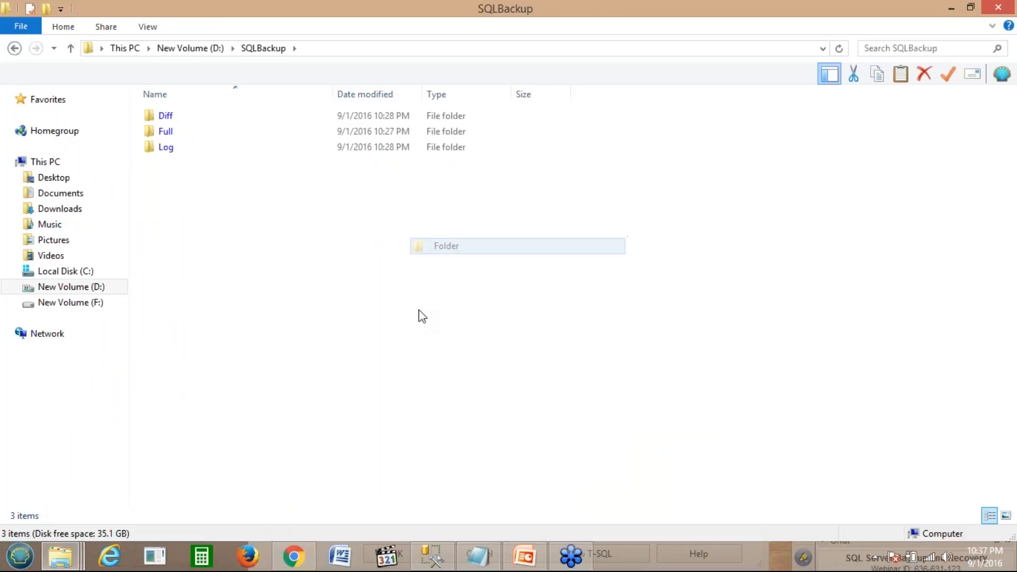
type("Mai")
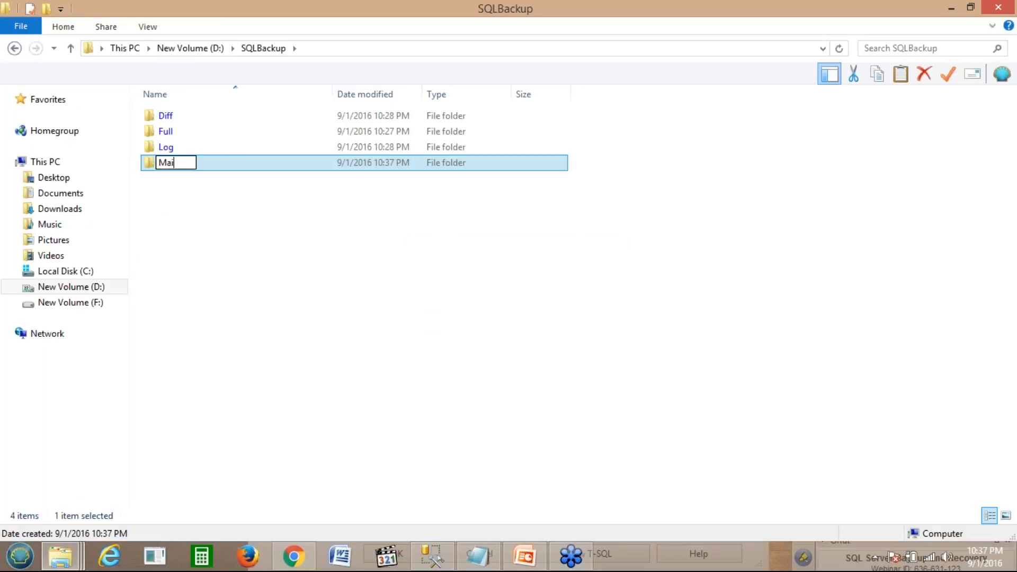
type("ntenace_")
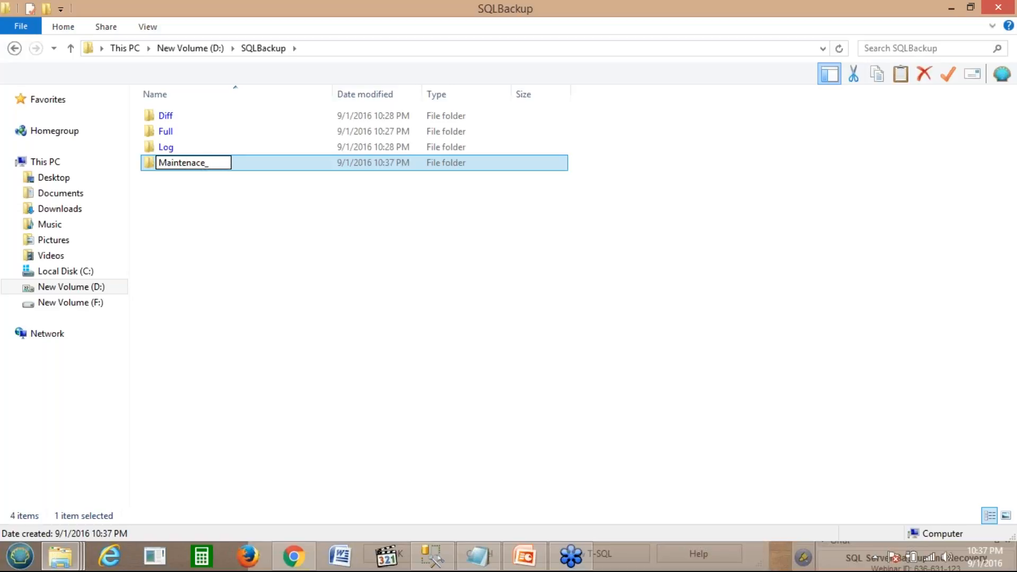
type("Backup")
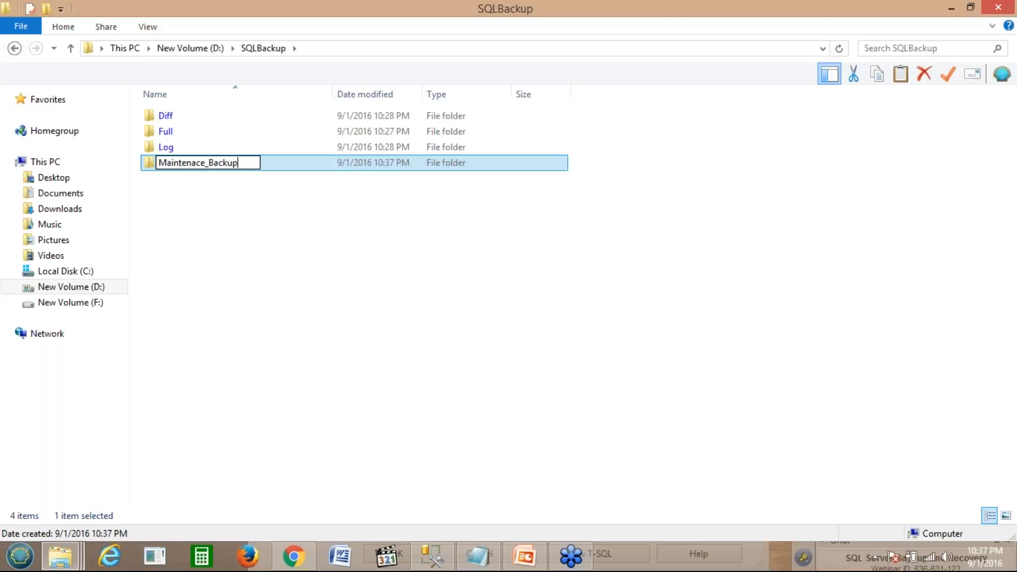
key("Return")
key("Return")
left_click(450, 49)
key("ctrl+c")
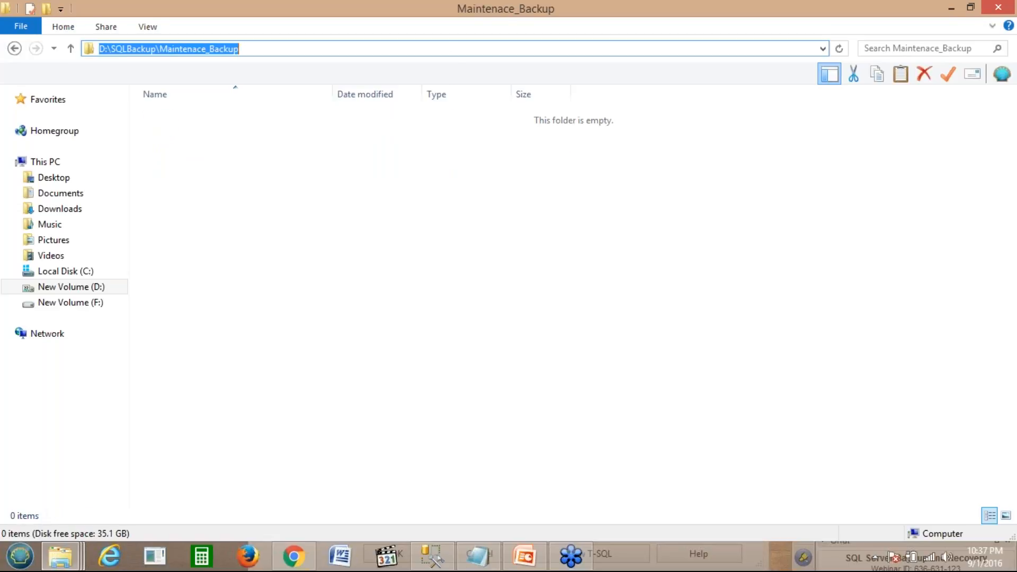
left_click(432, 555)
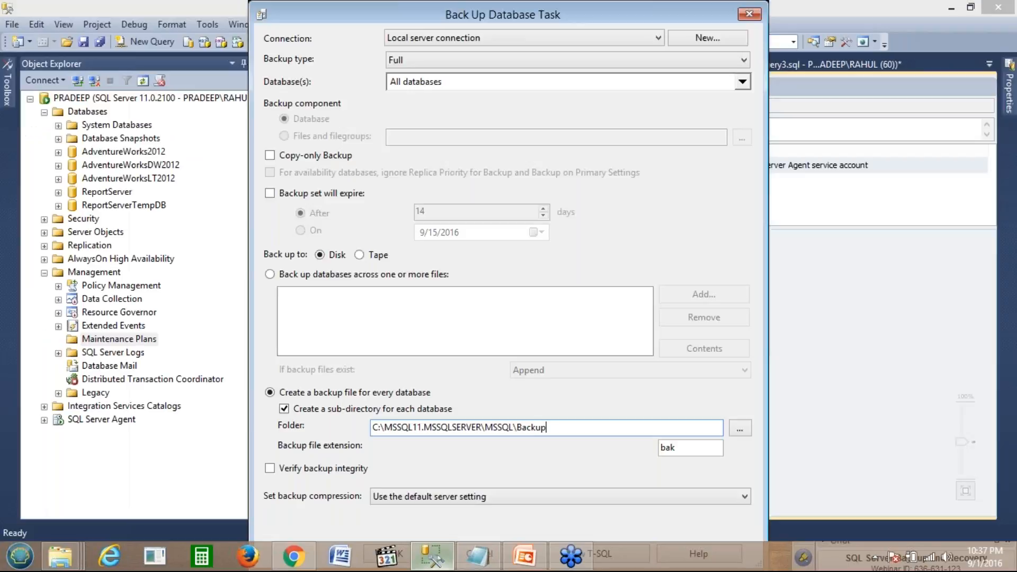
Step: Set the backup folder to D:\SQLBackup\Maintenace_Backup and choose Compress backup
left_click_drag(565, 428, 321, 428)
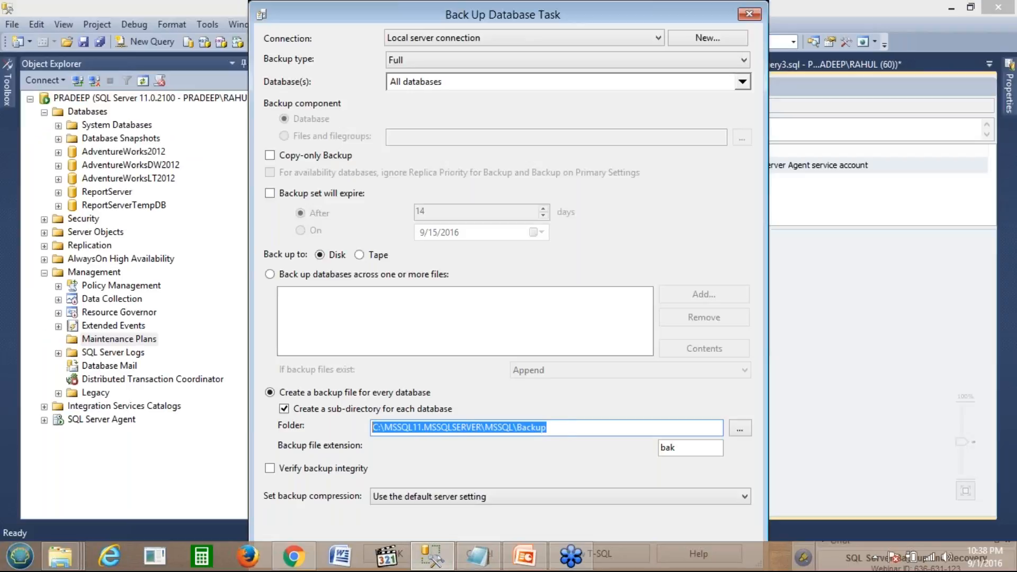
key("ctrl+v")
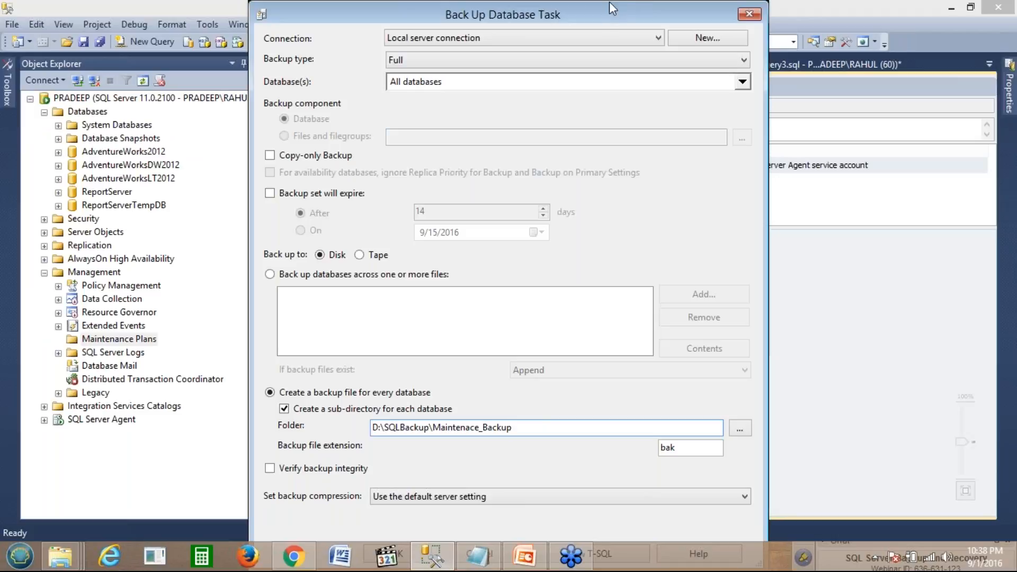
left_click_drag(609, 2, 616, 0)
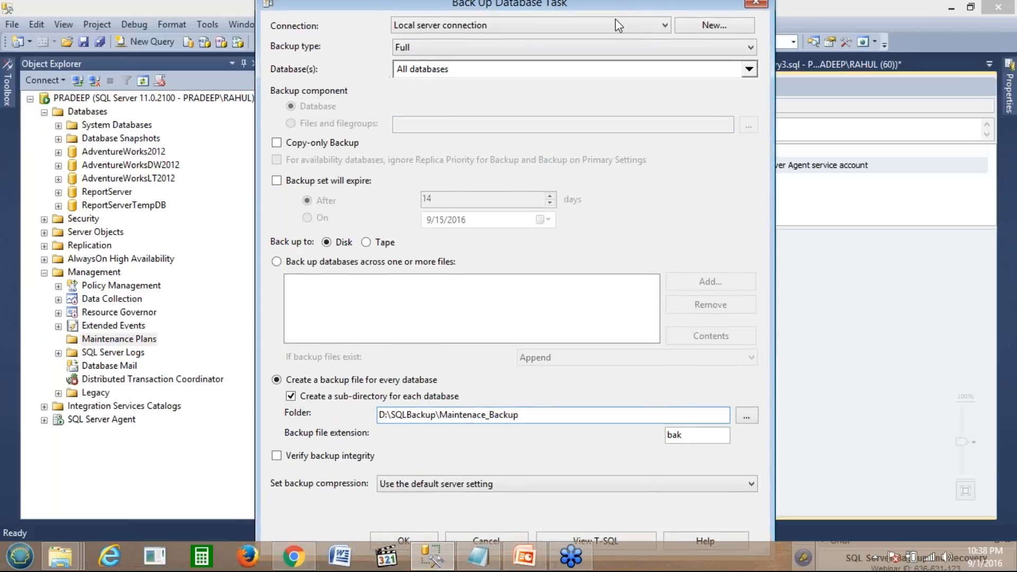
left_click(501, 498)
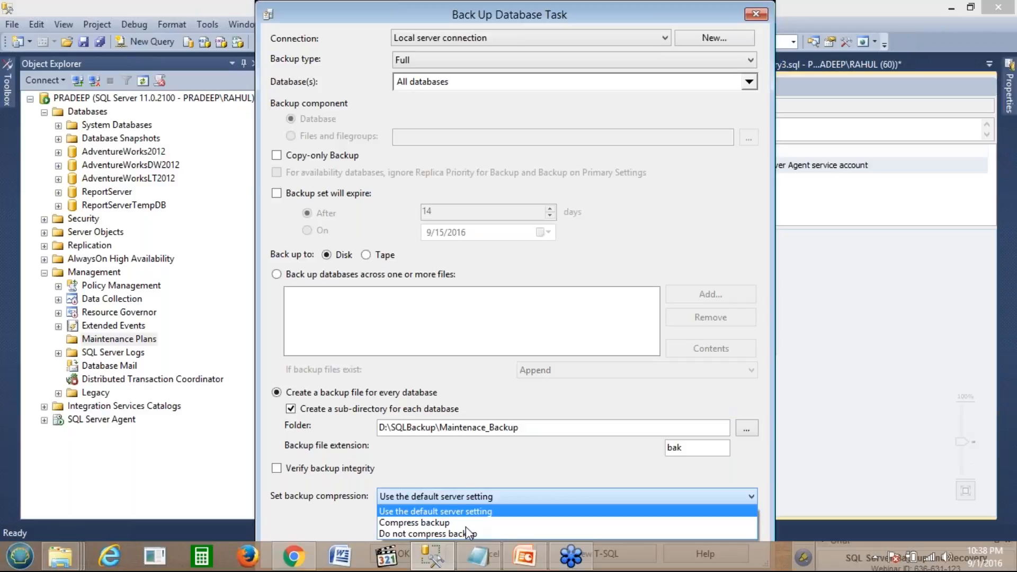
left_click(451, 527)
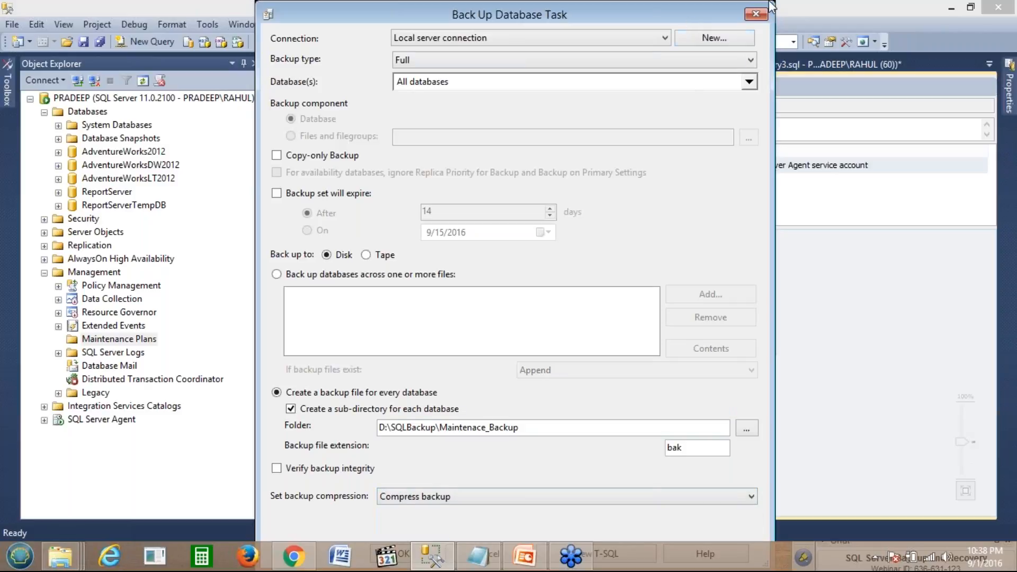
Step: Reposition the settings window, close it, and reopen the Back Up Database Task settings
left_click_drag(768, 1, 713, 1)
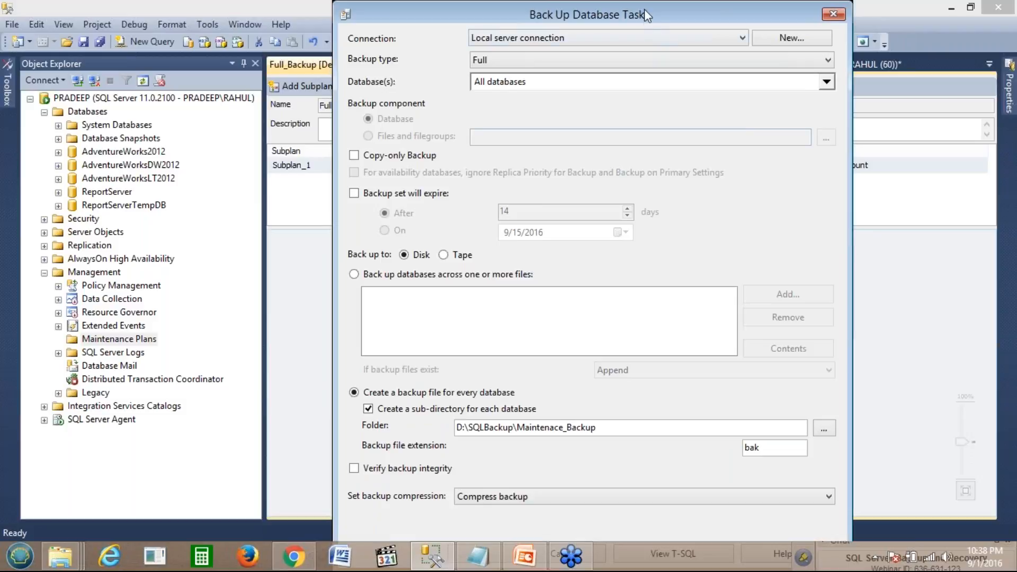
mouse_move(645, 10)
left_mouse_down()
mouse_move(645, 1)
mouse_move(644, 19)
left_mouse_up()
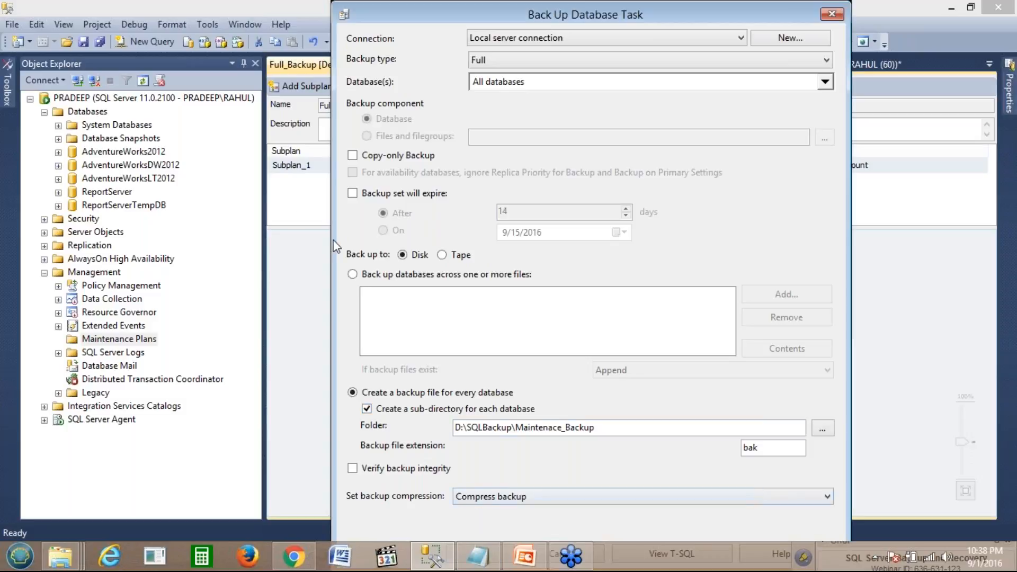
left_click(344, 15)
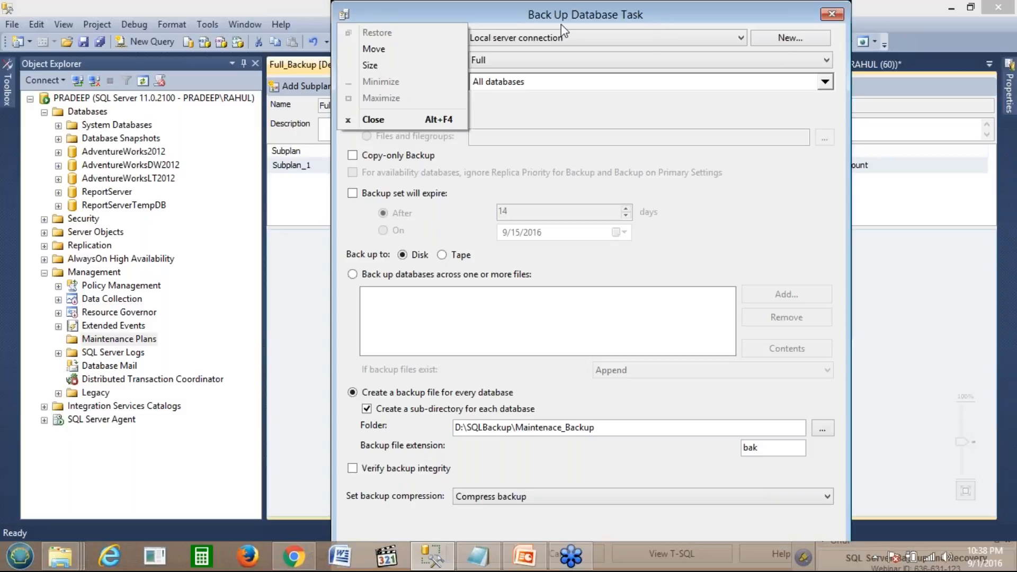
left_click(402, 65)
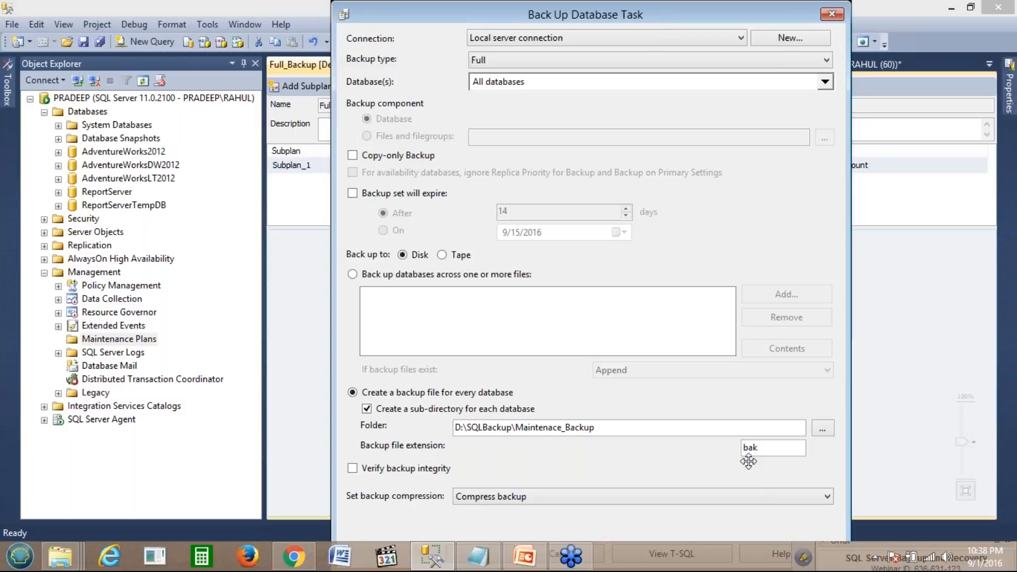
left_click(599, 462)
left_click_drag(417, 6, 423, 6)
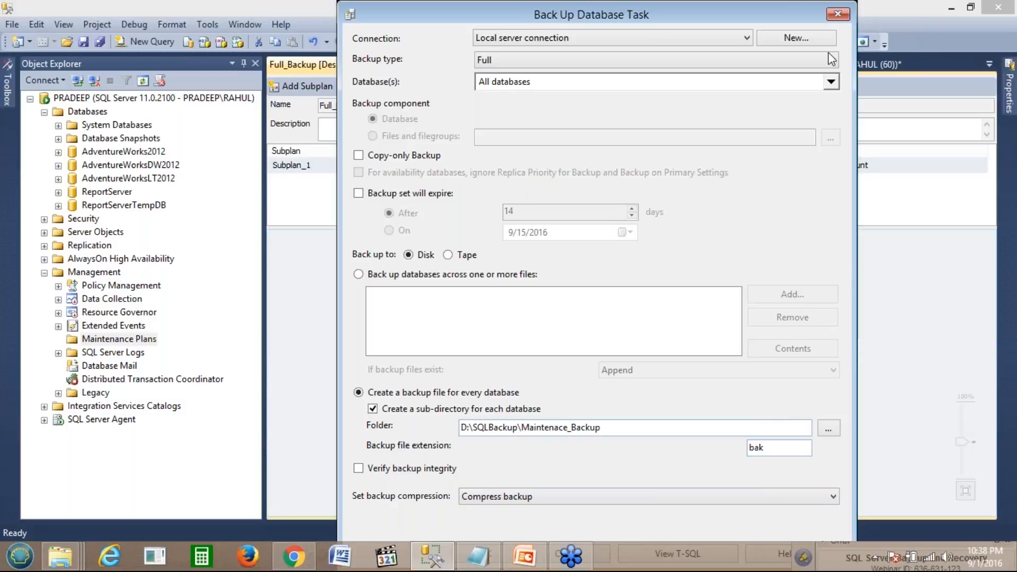
left_click(839, 14)
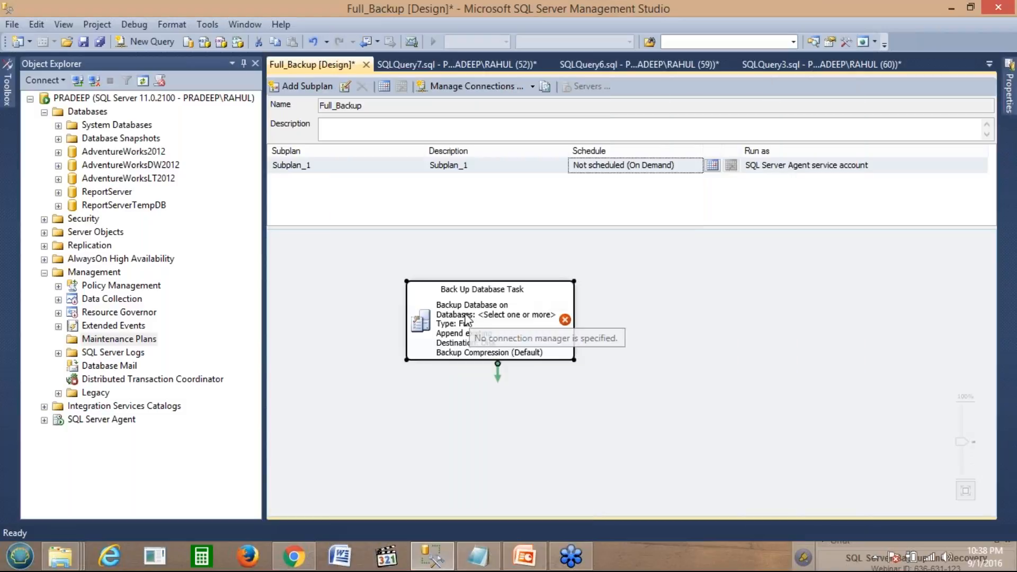
double_click(468, 320)
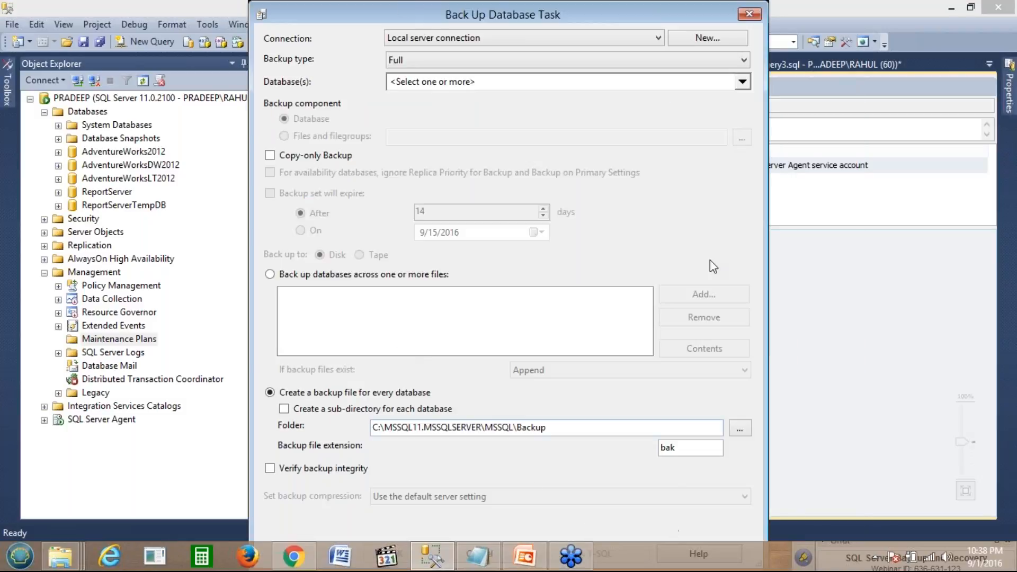
Step: Paste D:\SQLBackup\Maintenace_Backup into the Folder field, then dismiss the dialog with Esc unapplied
left_click_drag(715, 22, 732, 0)
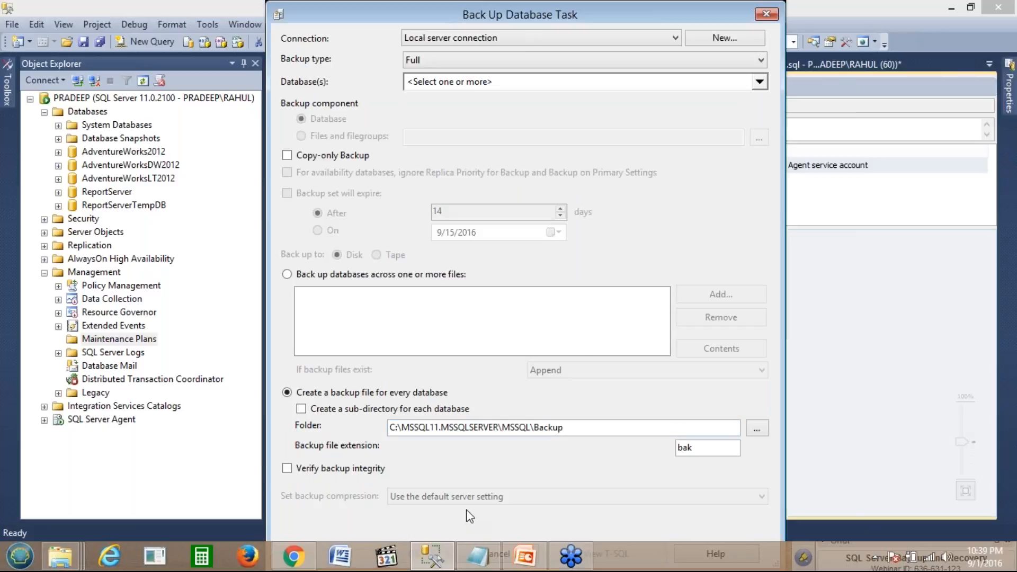
left_click_drag(511, 19, 321, 7)
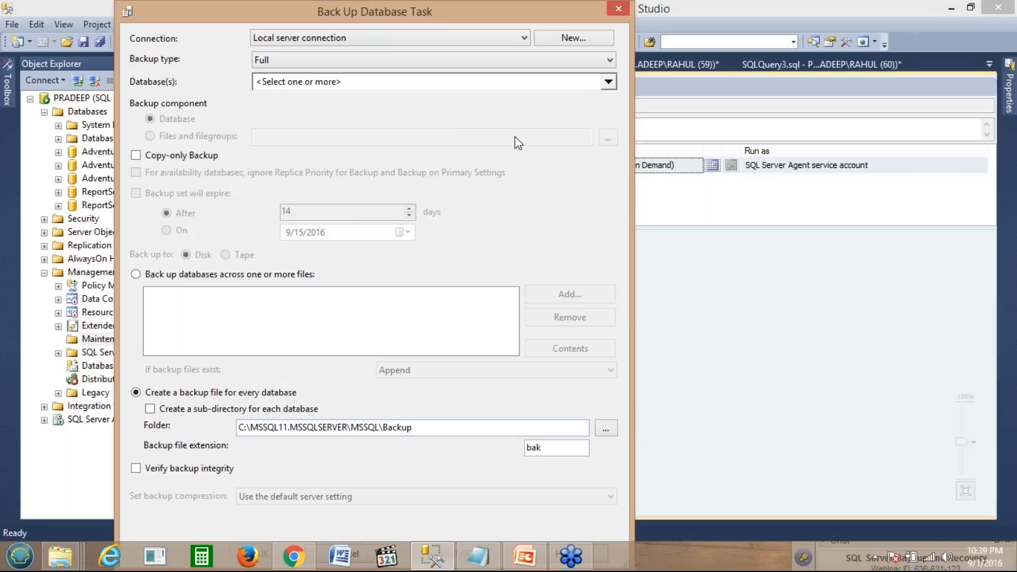
left_click_drag(288, 23, 462, 24)
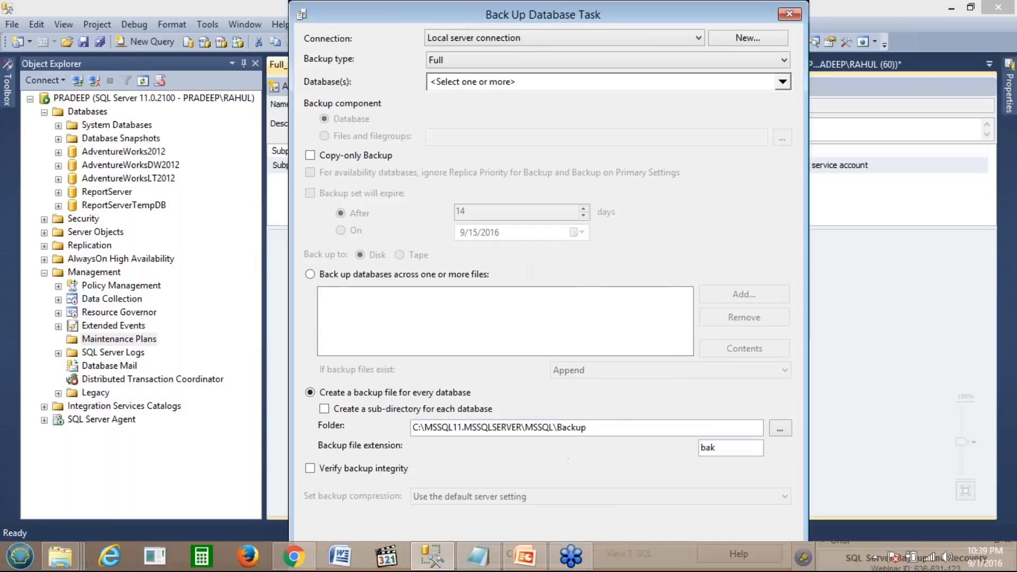
left_click(626, 427)
type("a")
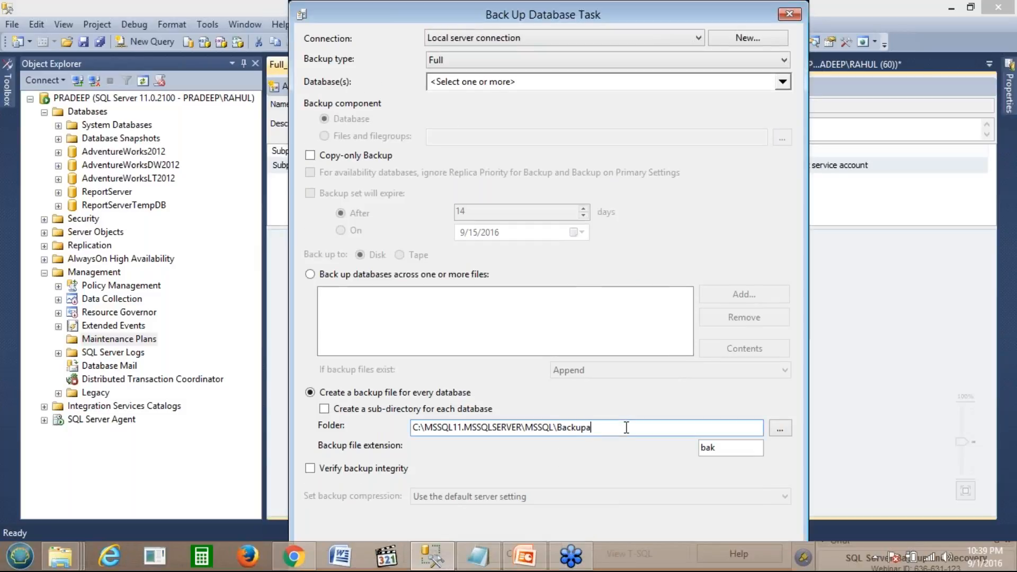
double_click(626, 427)
key("ctrl+v")
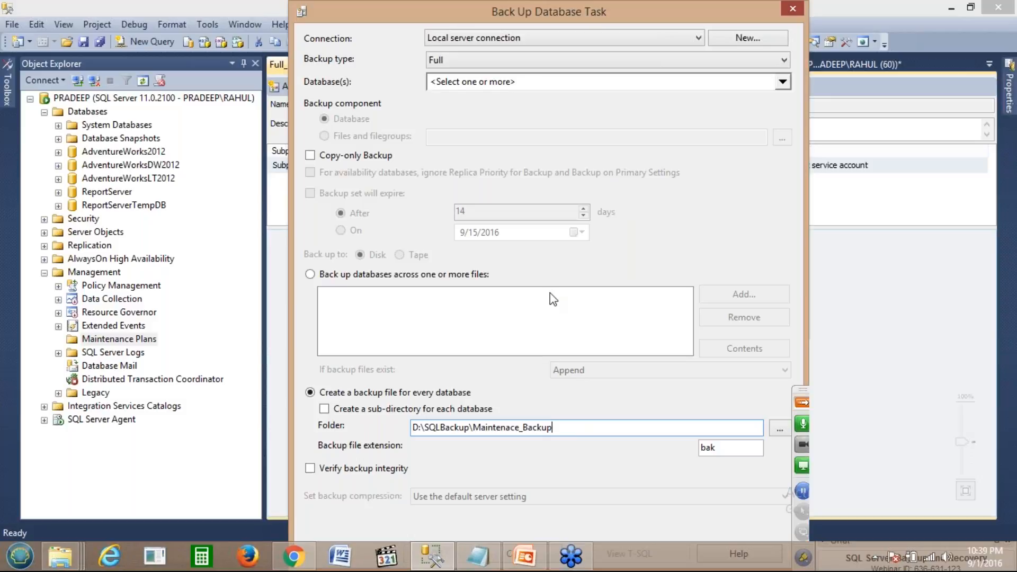
key("Escape")
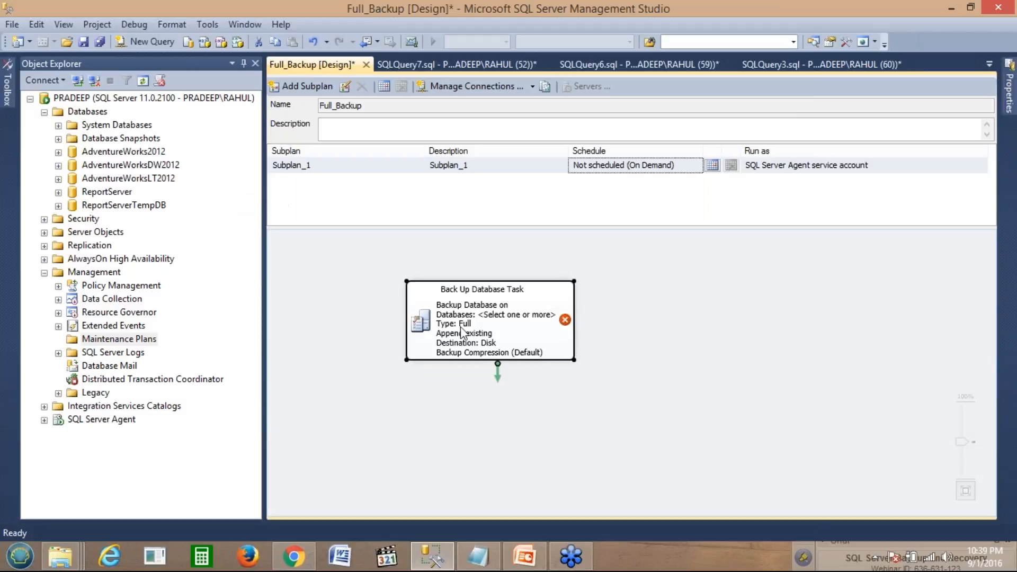
left_click(714, 171)
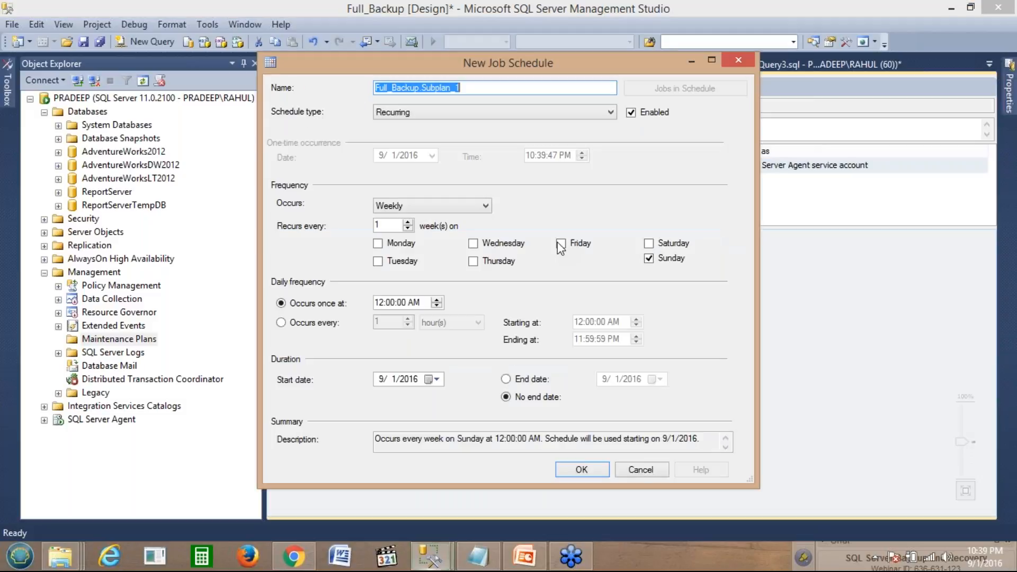
left_click(435, 206)
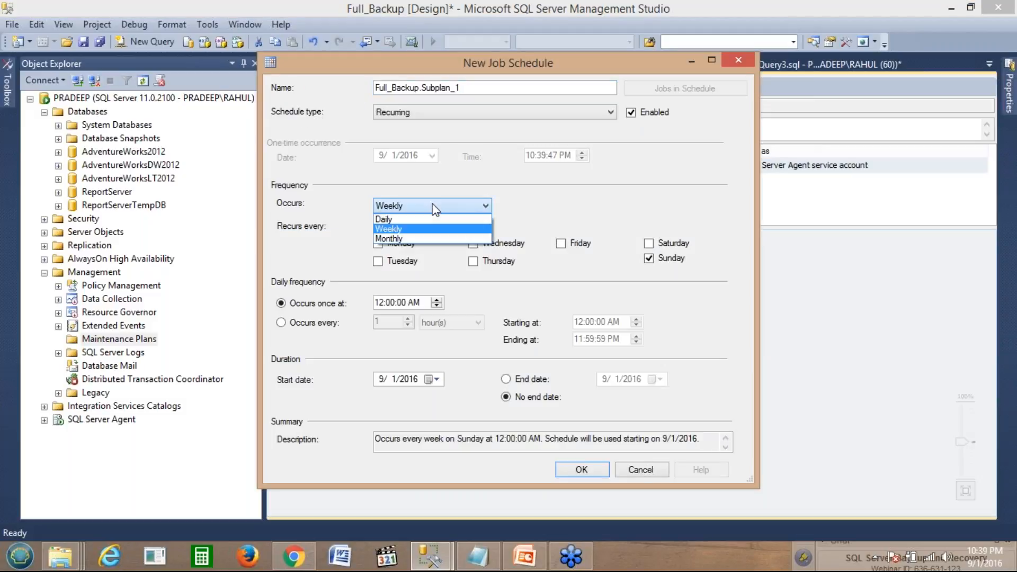
left_click(411, 229)
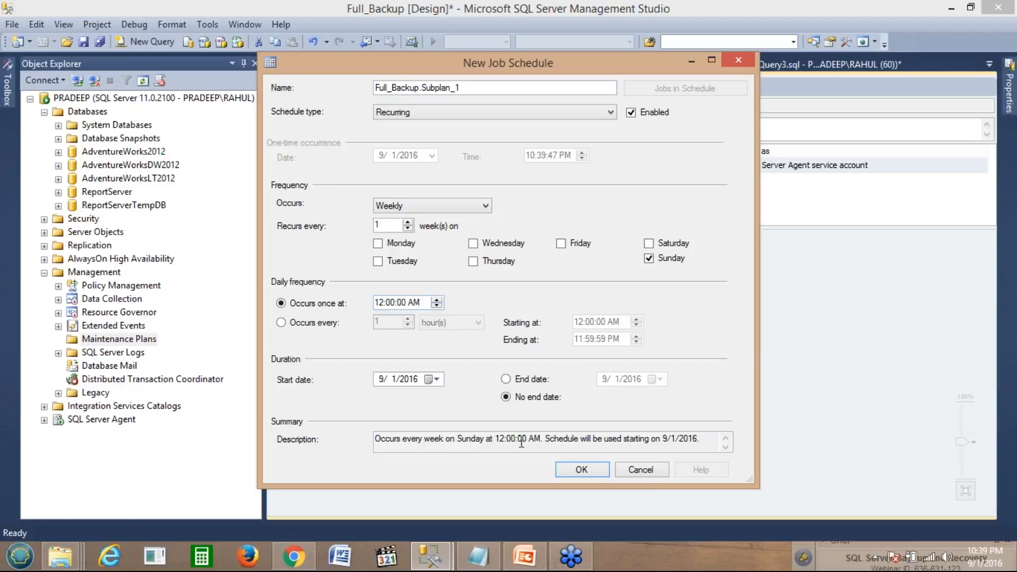
left_click(737, 61)
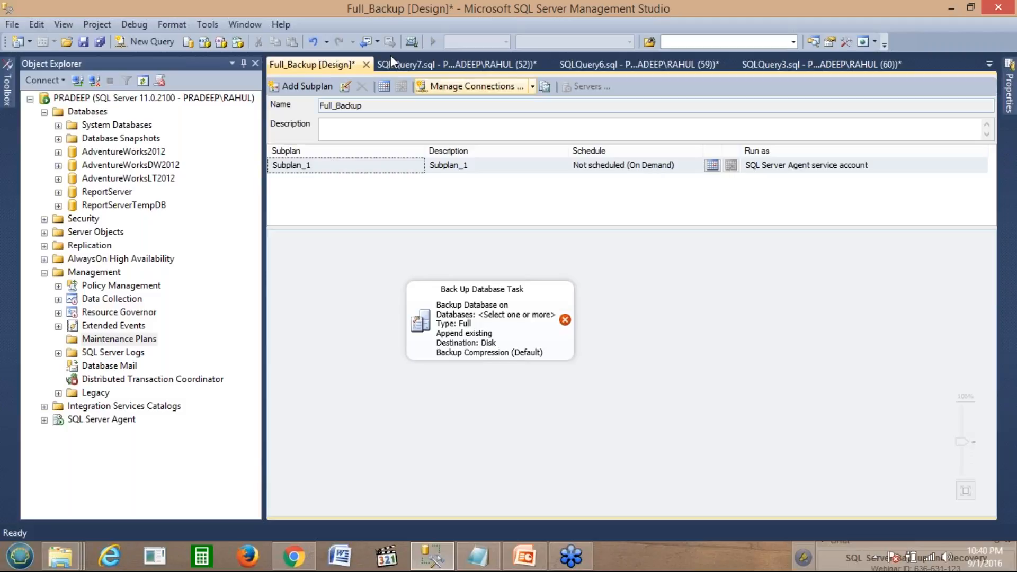
Step: Close the Full_Backup [Design] tab without saving, returning to the SQLQuery7 sp_configure results
left_click(366, 65)
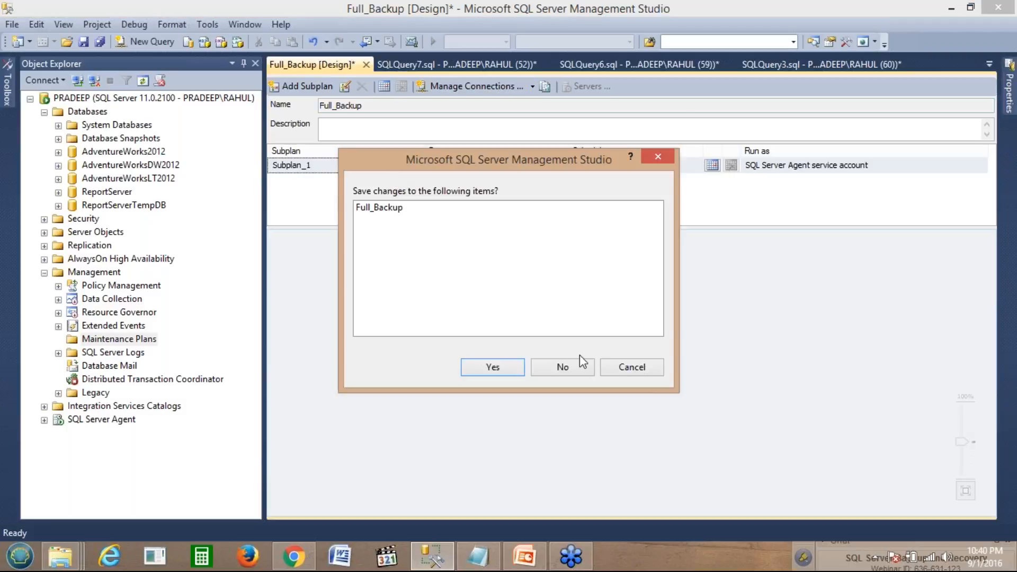
left_click(561, 368)
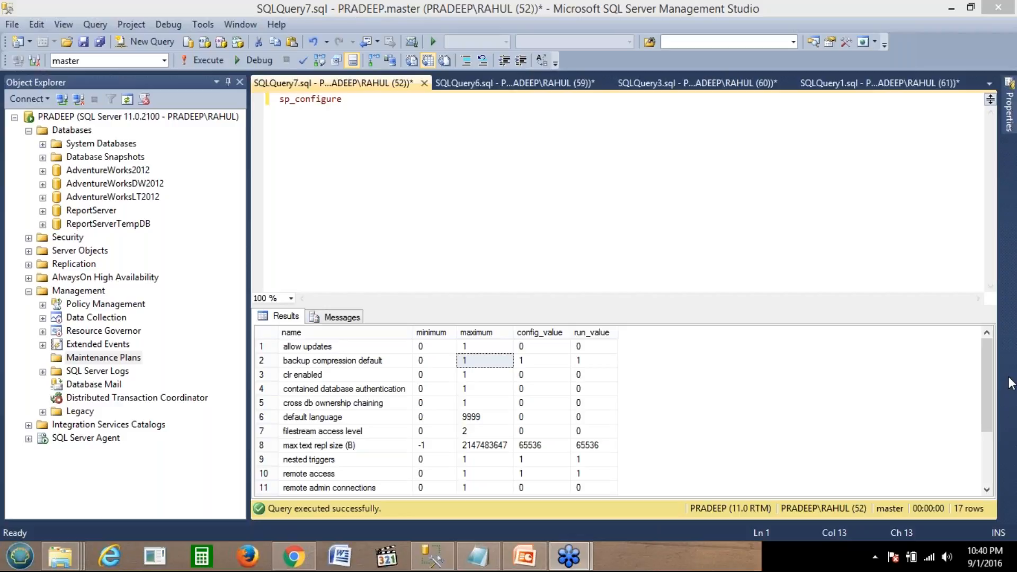
left_click(574, 301)
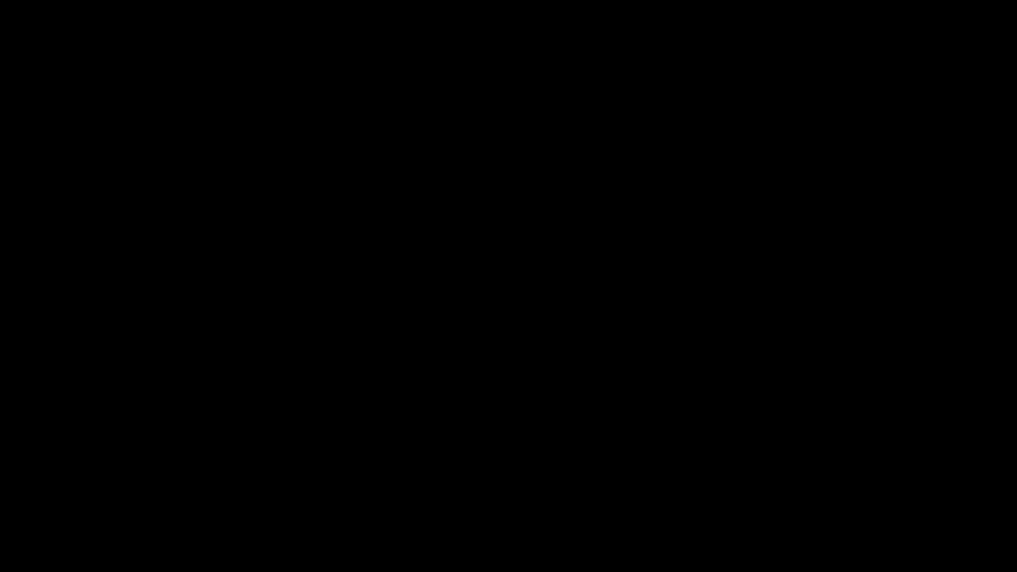